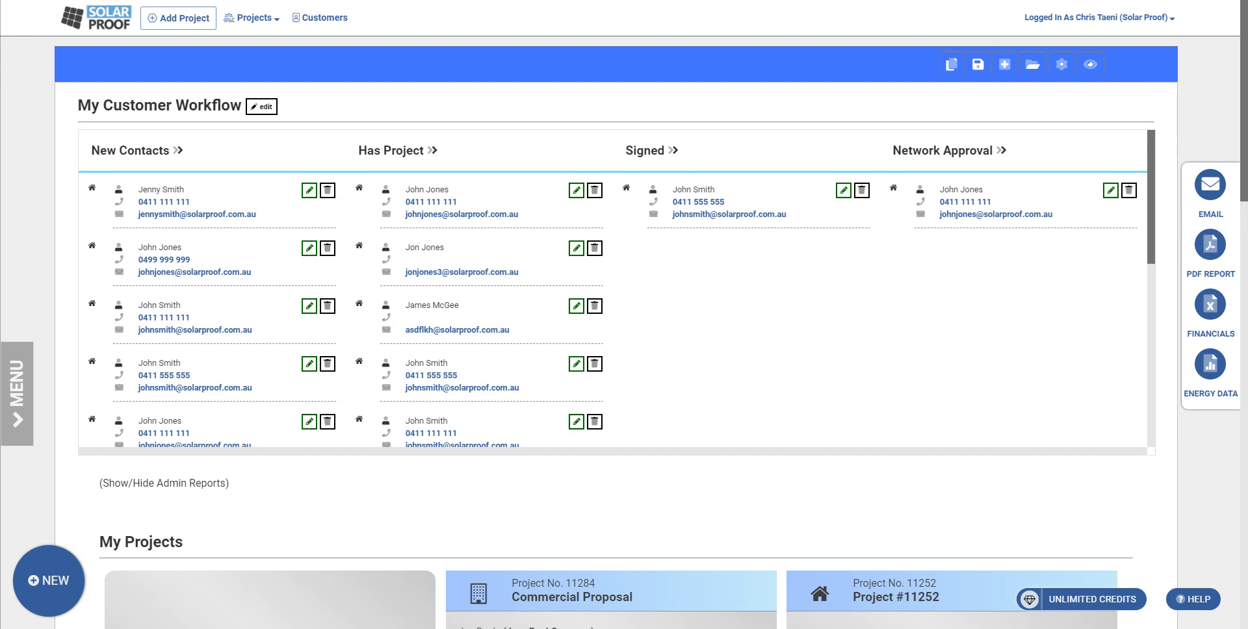
scroll(711, 550, "down", 2)
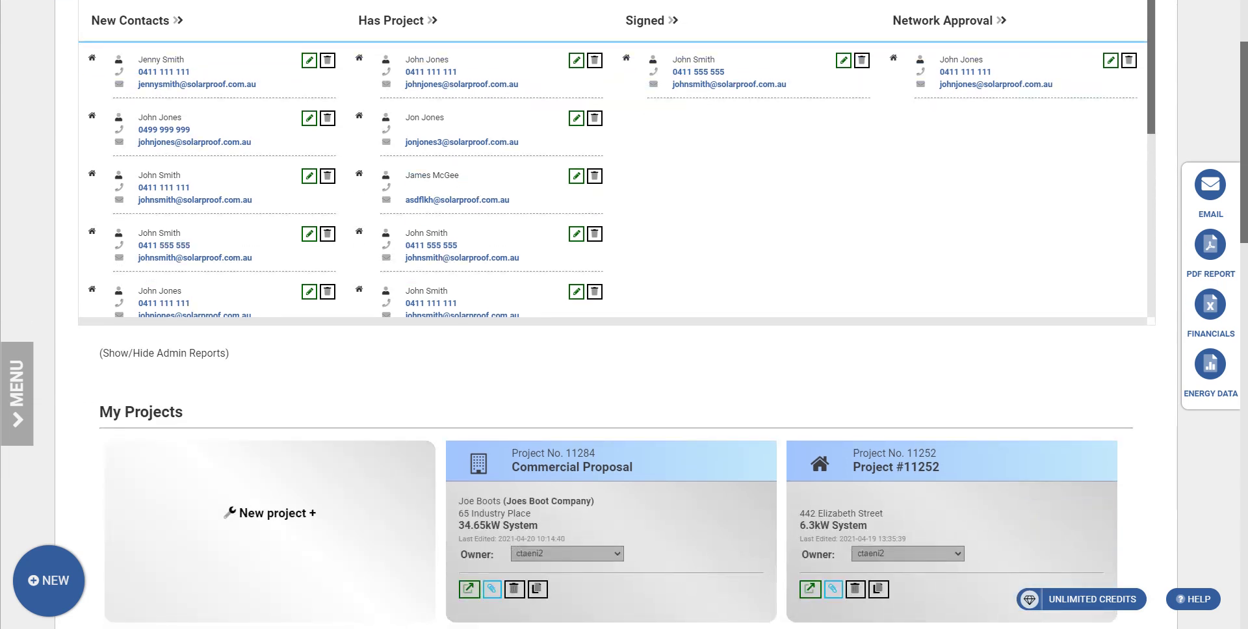
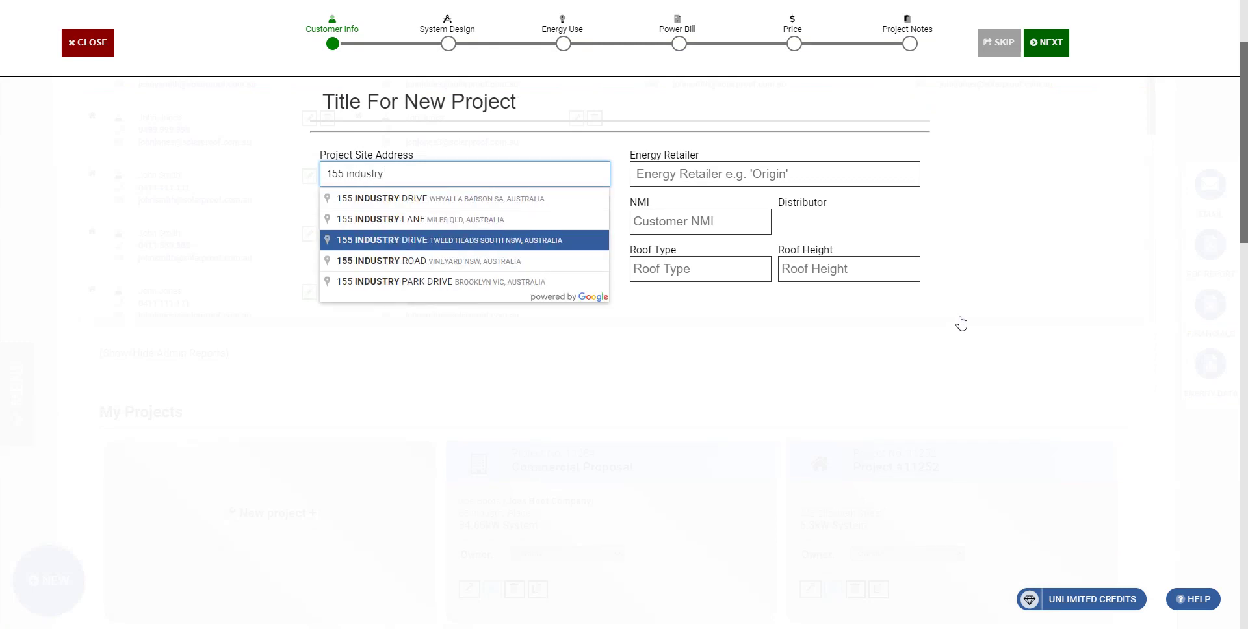
key("Down")
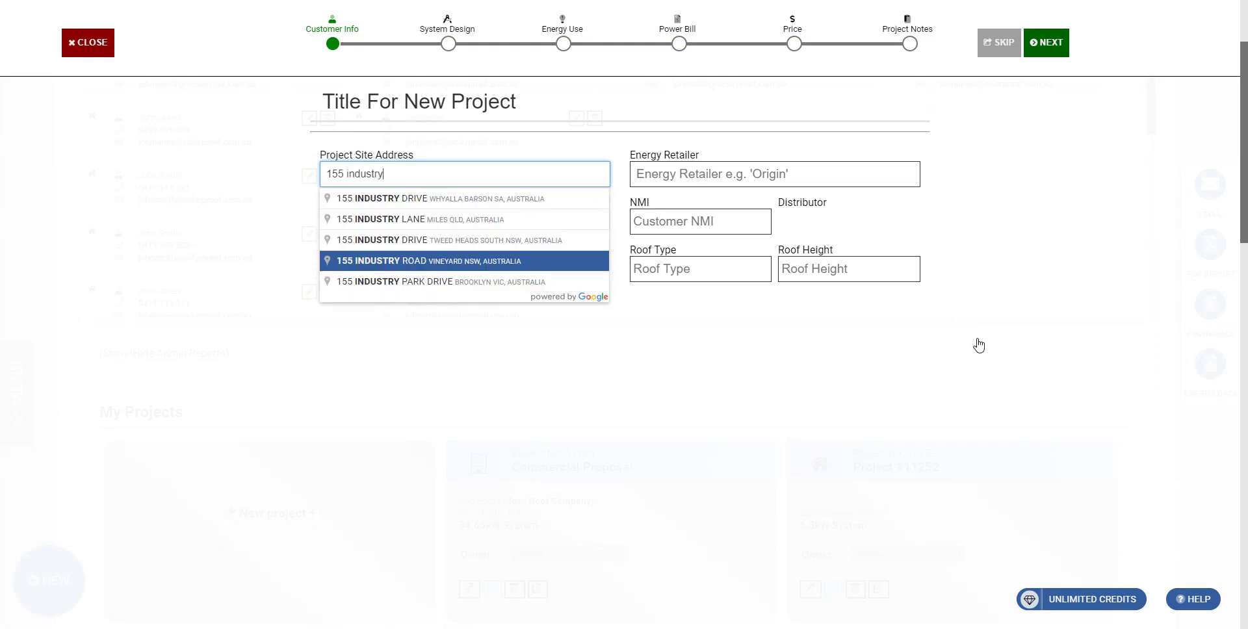
key("Return")
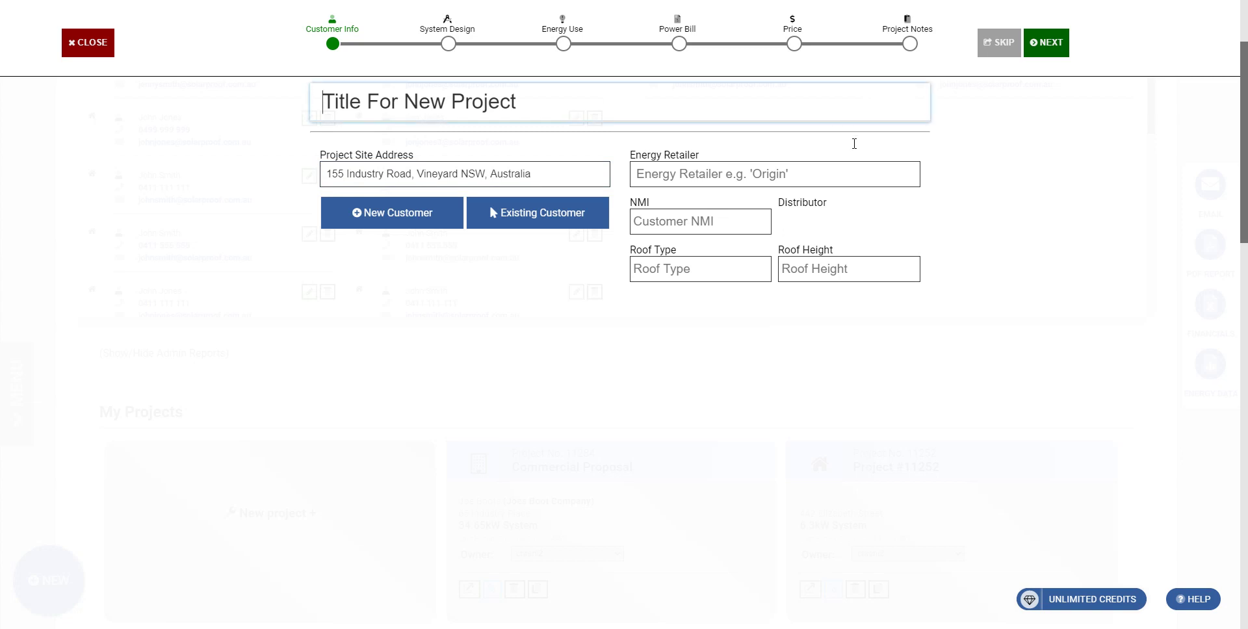
type("Commercial Project")
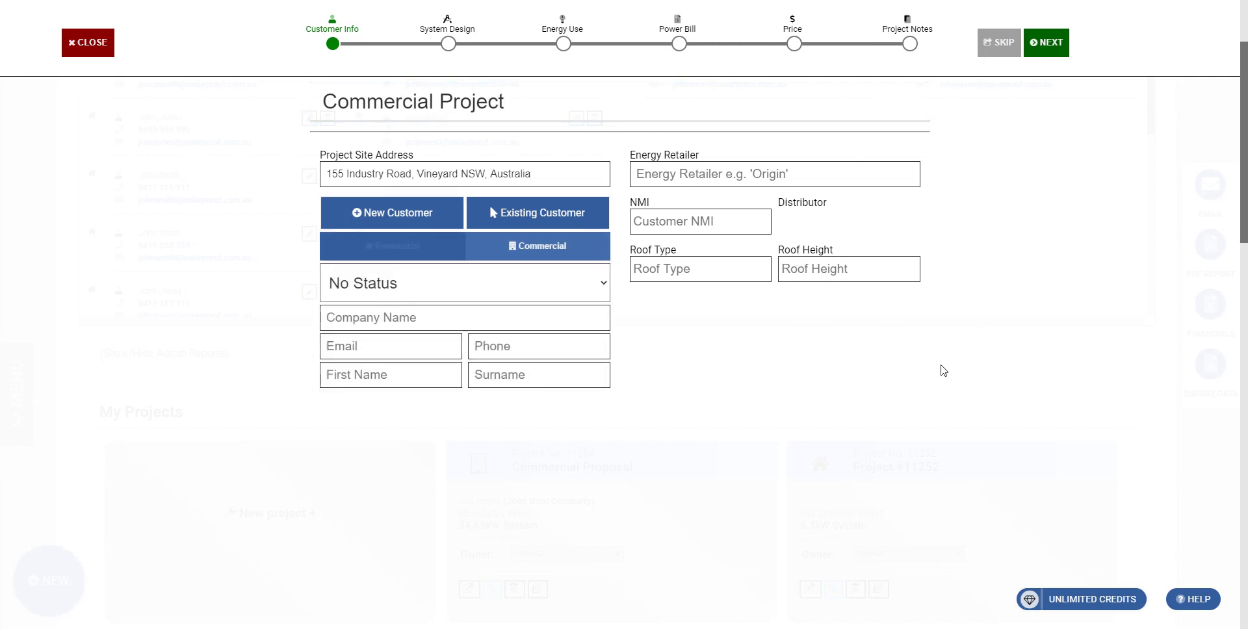
- Enter company name Joes Boots, then the customer's e-mail, phone number and contact's first name
key("Tab")
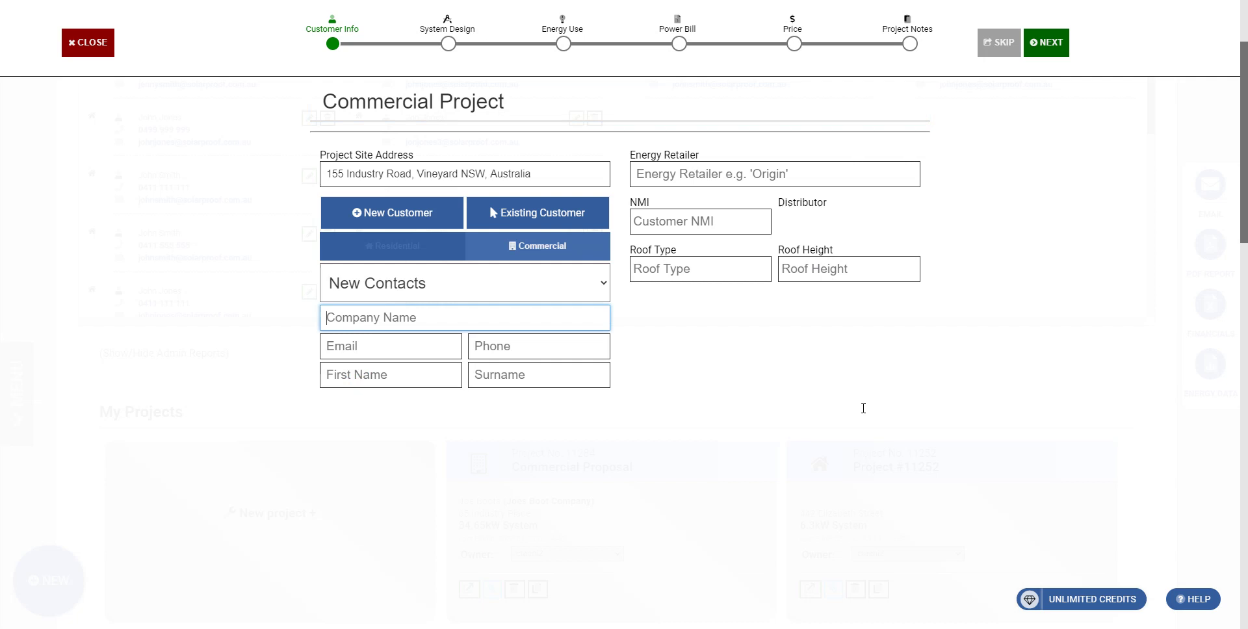
type("Joes Boots")
key("Tab")
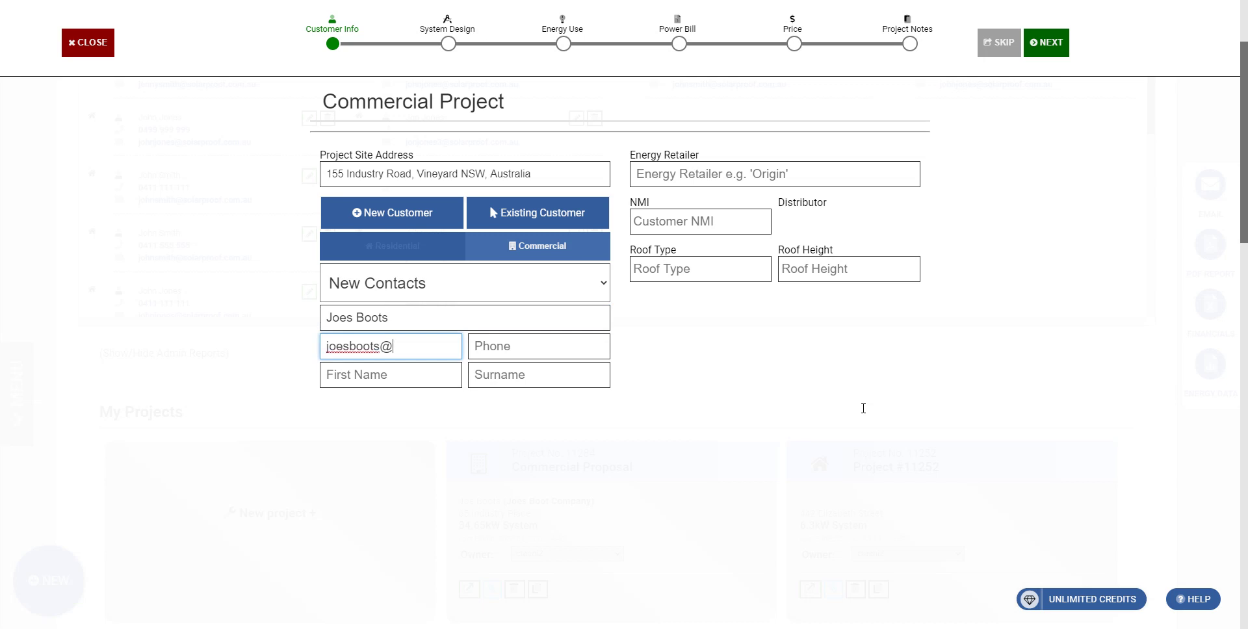
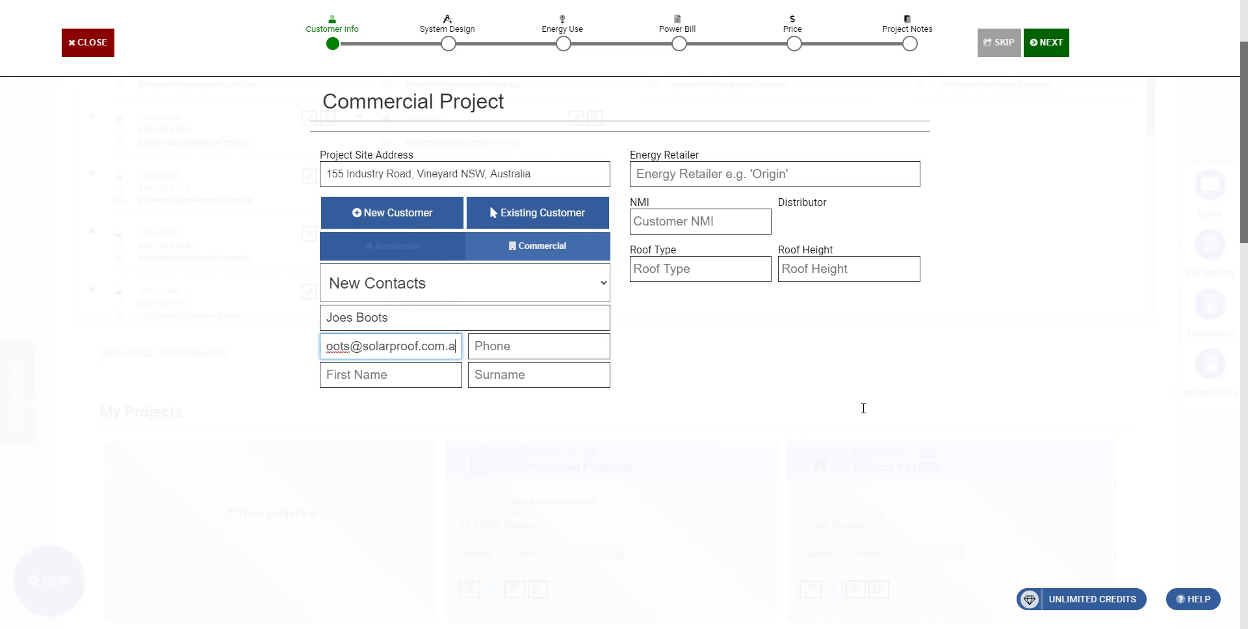
key("Tab")
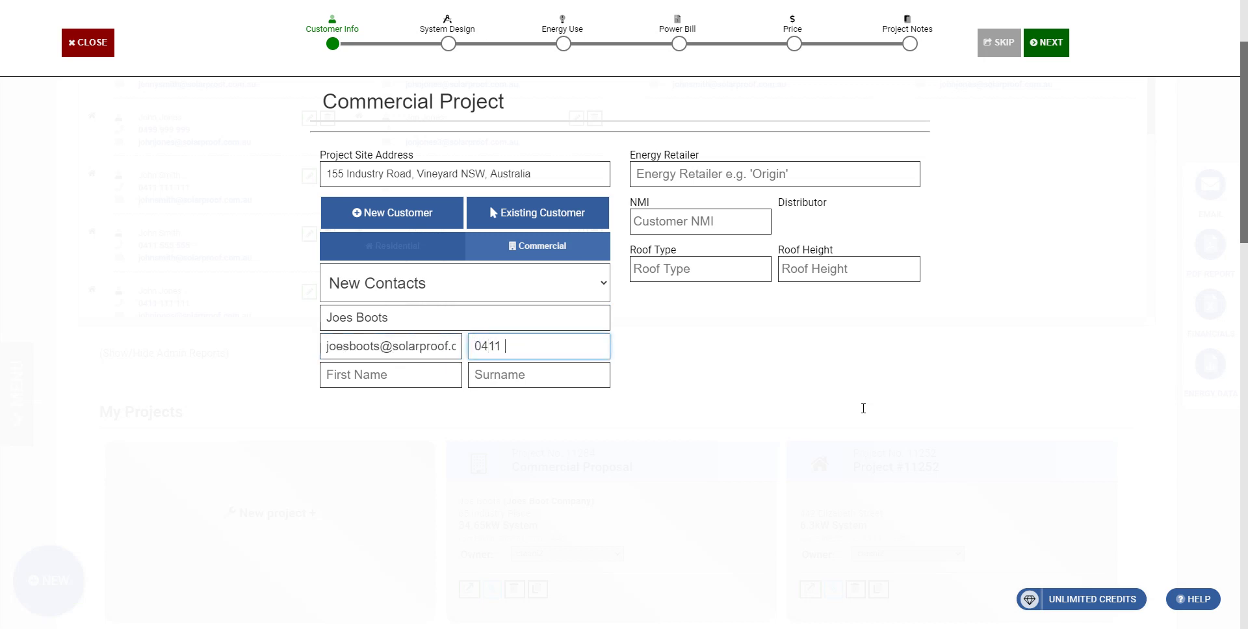
key("Tab")
type("Joe")
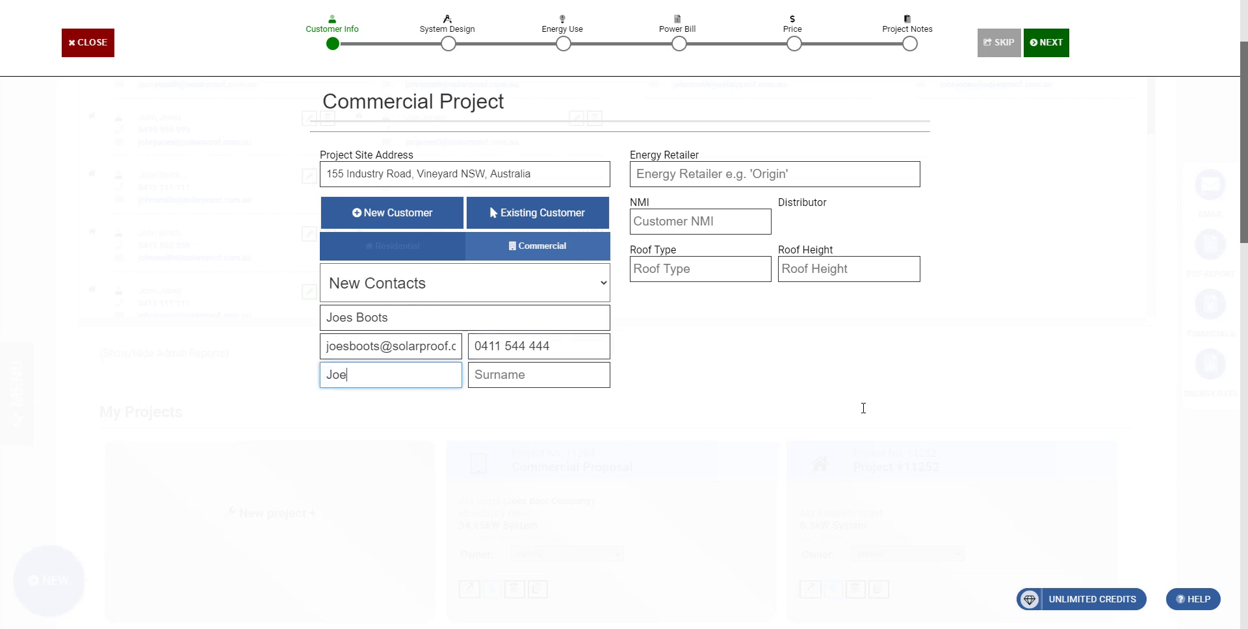
key("Tab")
- Fill in the contact's surname, Origin Energy as retailer, and the site's NMI
type("Boots")
key("Tab")
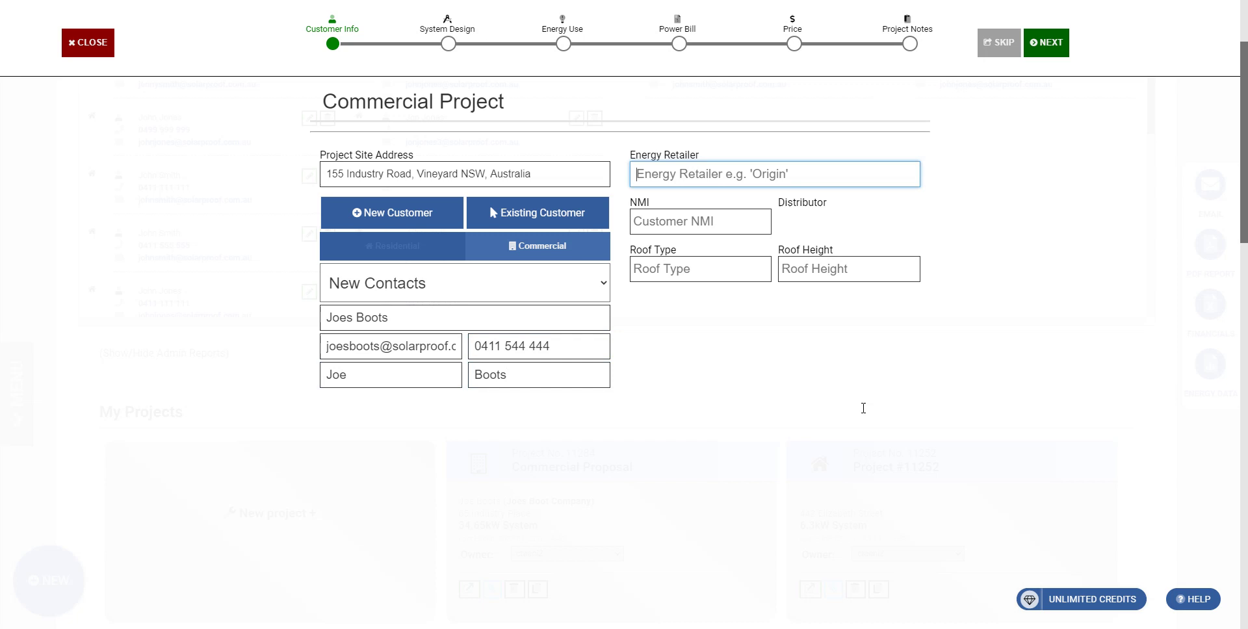
type("Origin Energy")
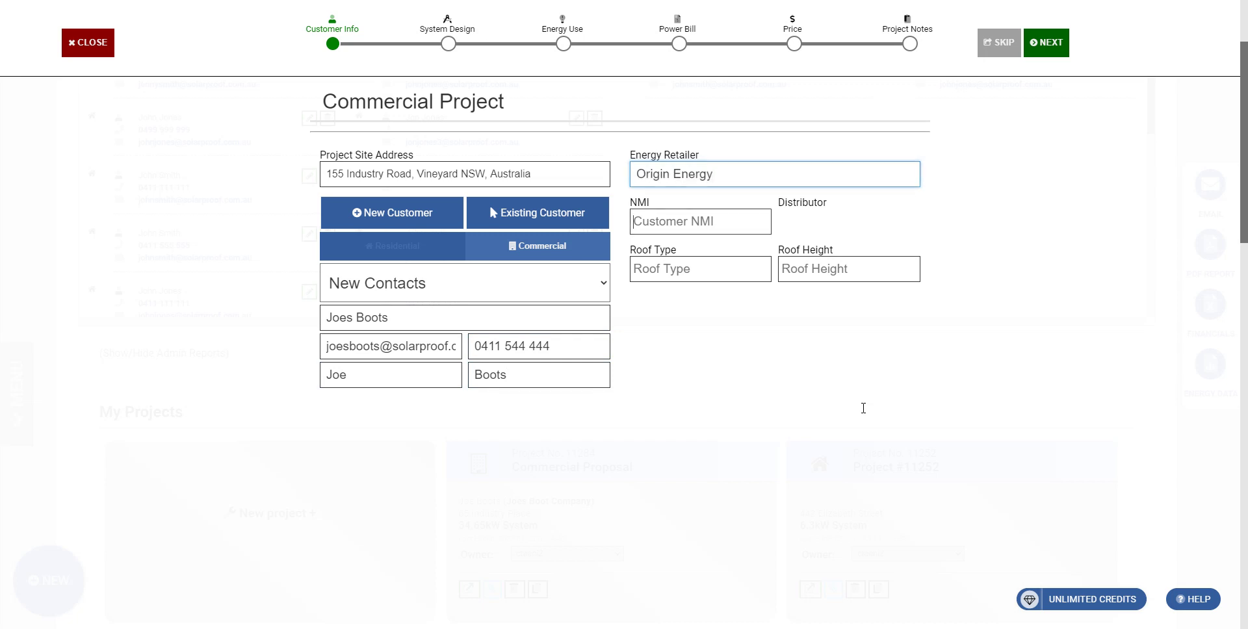
key("Tab")
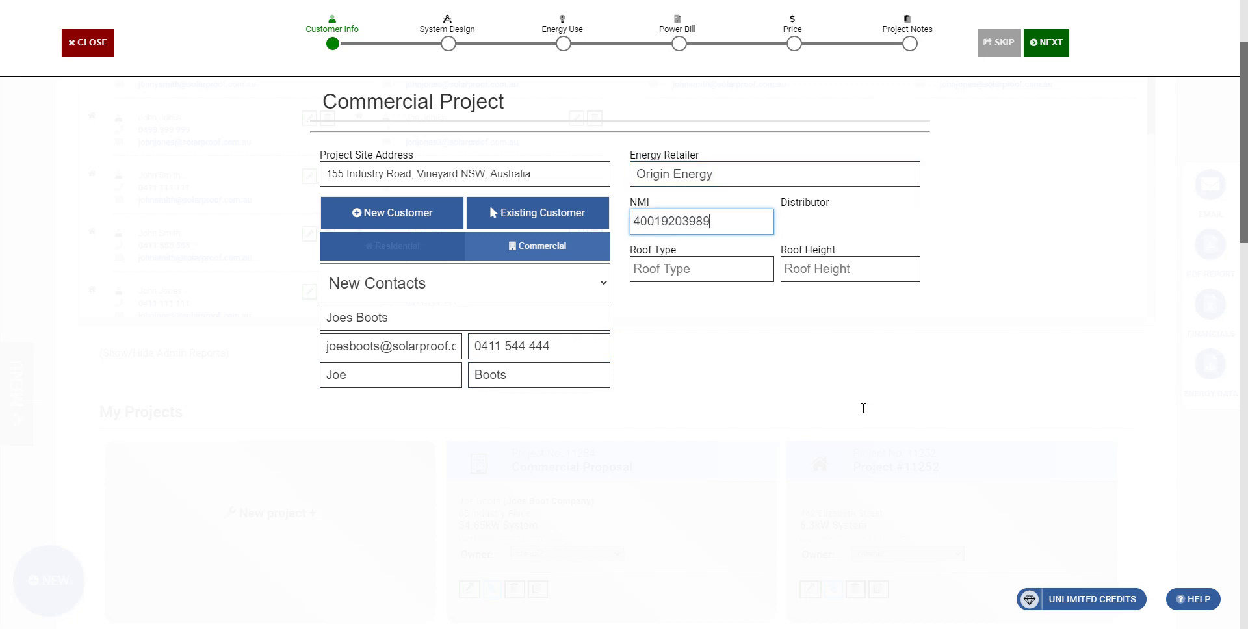
key("Tab")
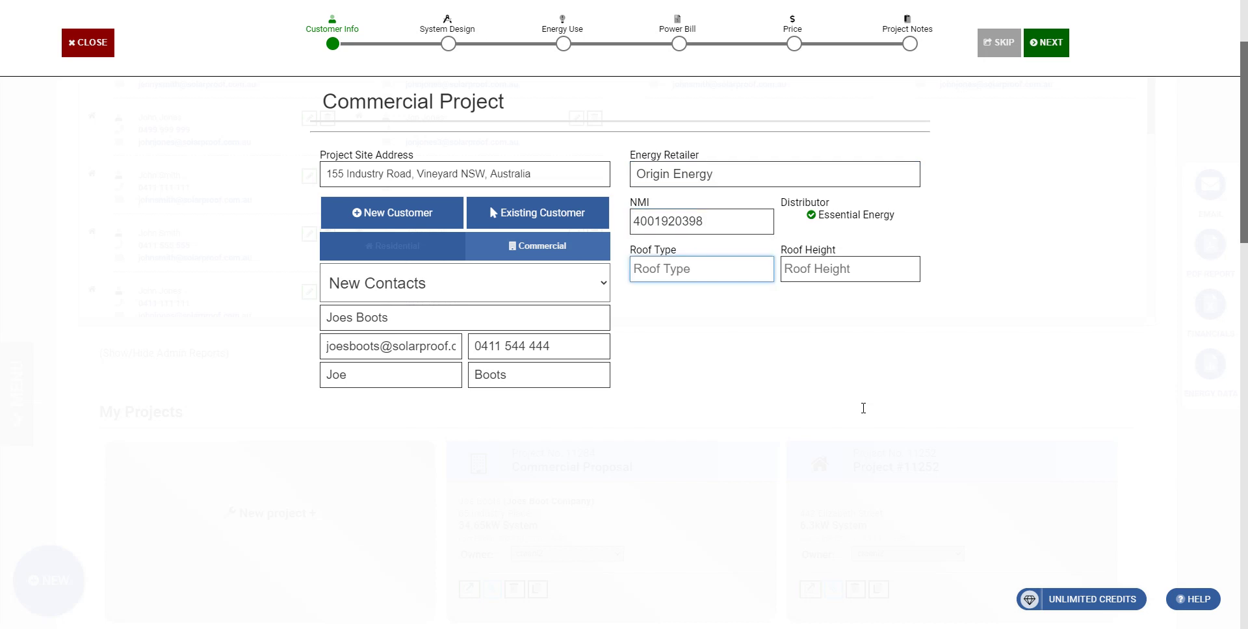
- Set the roof to Clip Lok, 6m high, and proceed to System Design
type("Clip Lok")
key("Tab")
type("6m")
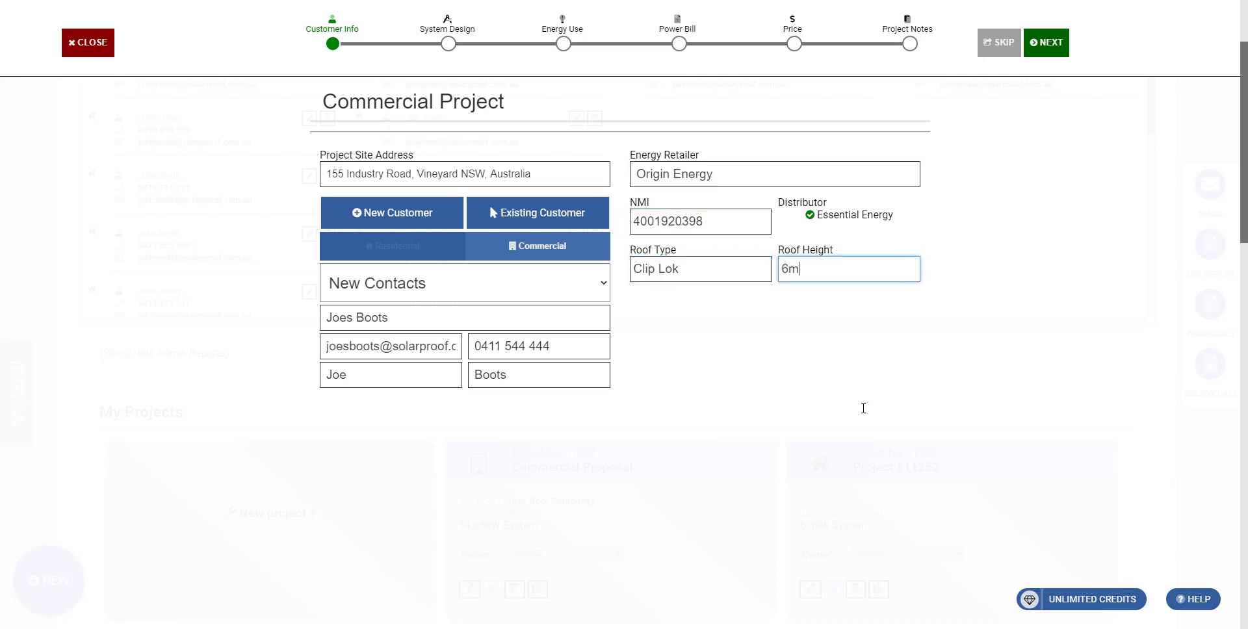
left_click(1046, 43)
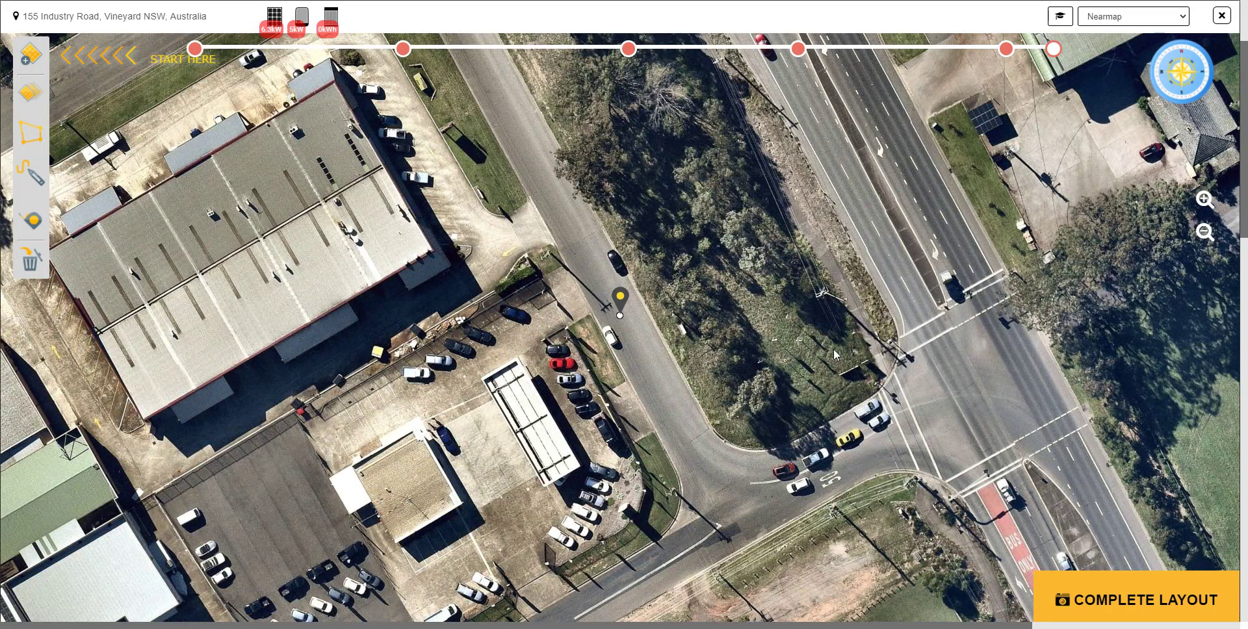
mouse_move(891, 379)
left_mouse_down()
mouse_move(967, 174)
mouse_move(1211, 175)
mouse_move(1196, 416)
left_mouse_up()
left_click_drag(1220, 533, 1081, 540)
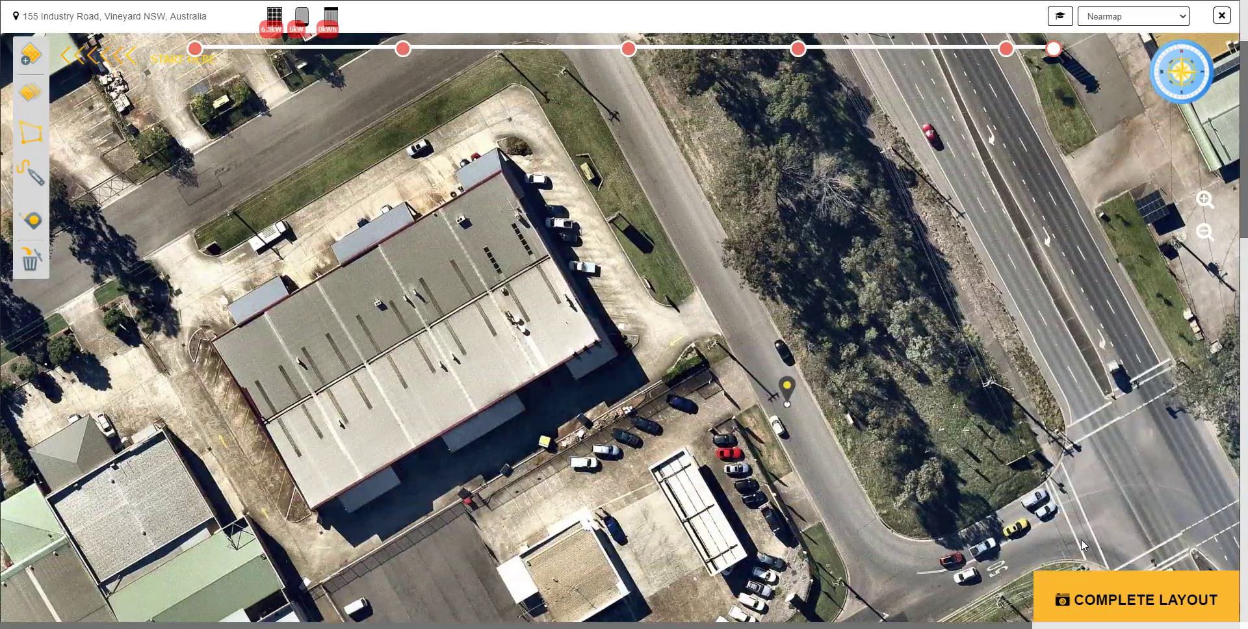
mouse_move(1102, 486)
left_mouse_down()
mouse_move(1187, 501)
mouse_move(1222, 445)
left_mouse_up()
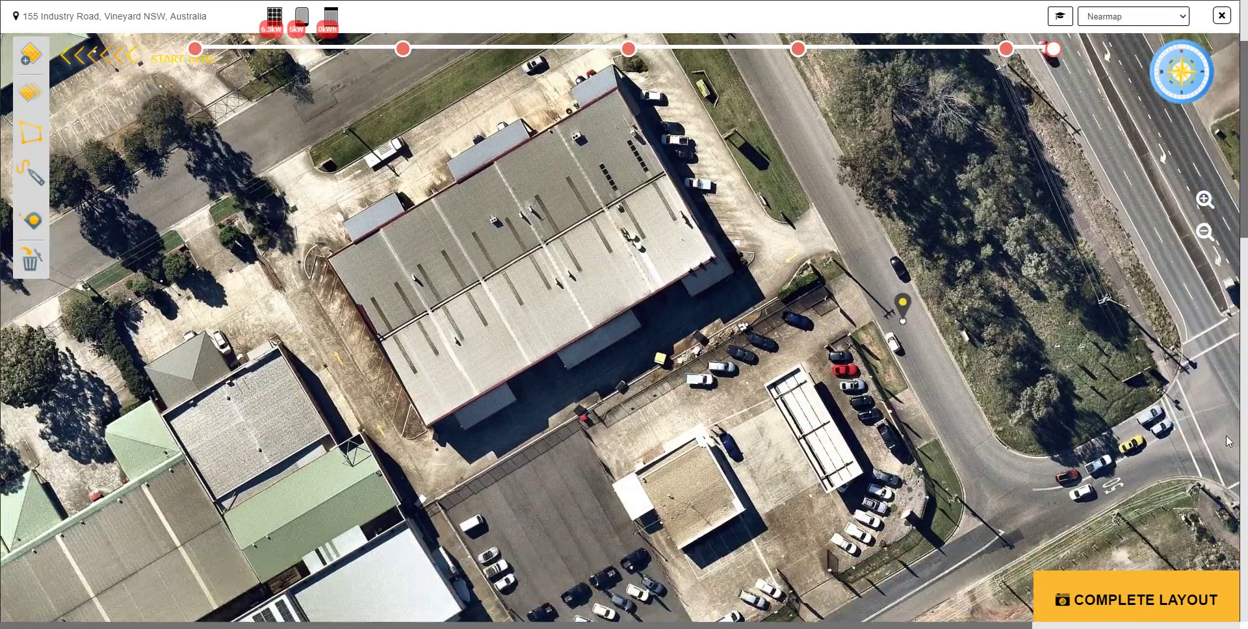
scroll(1019, 397, "up", 1)
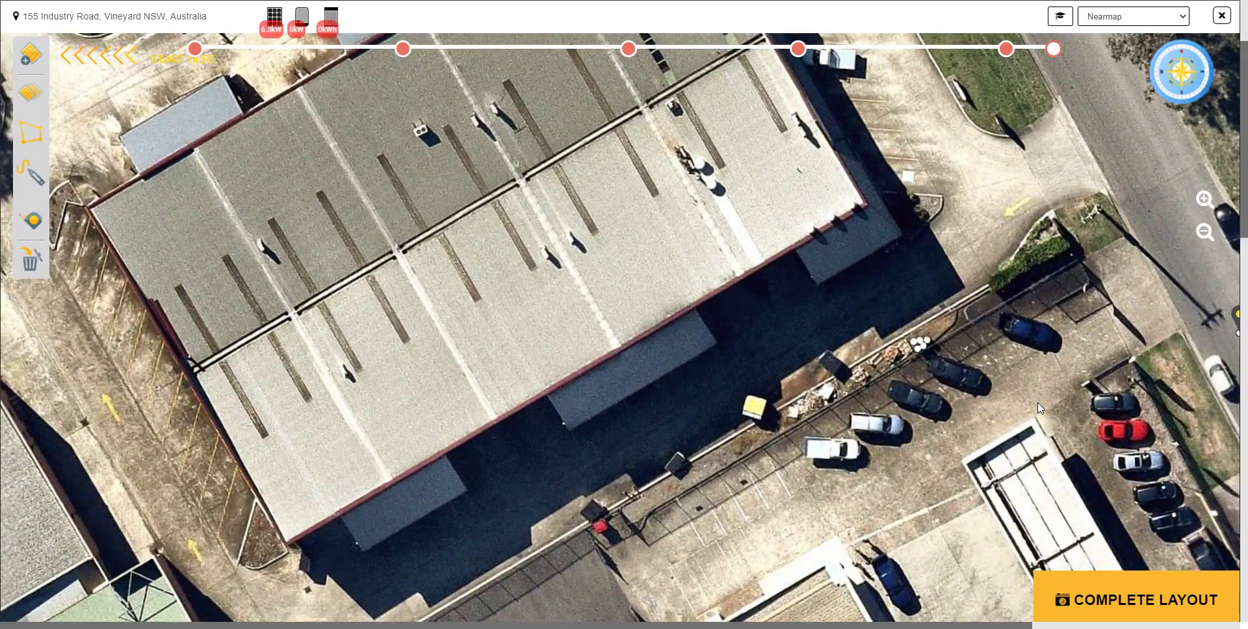
left_click_drag(1112, 423, 1121, 491)
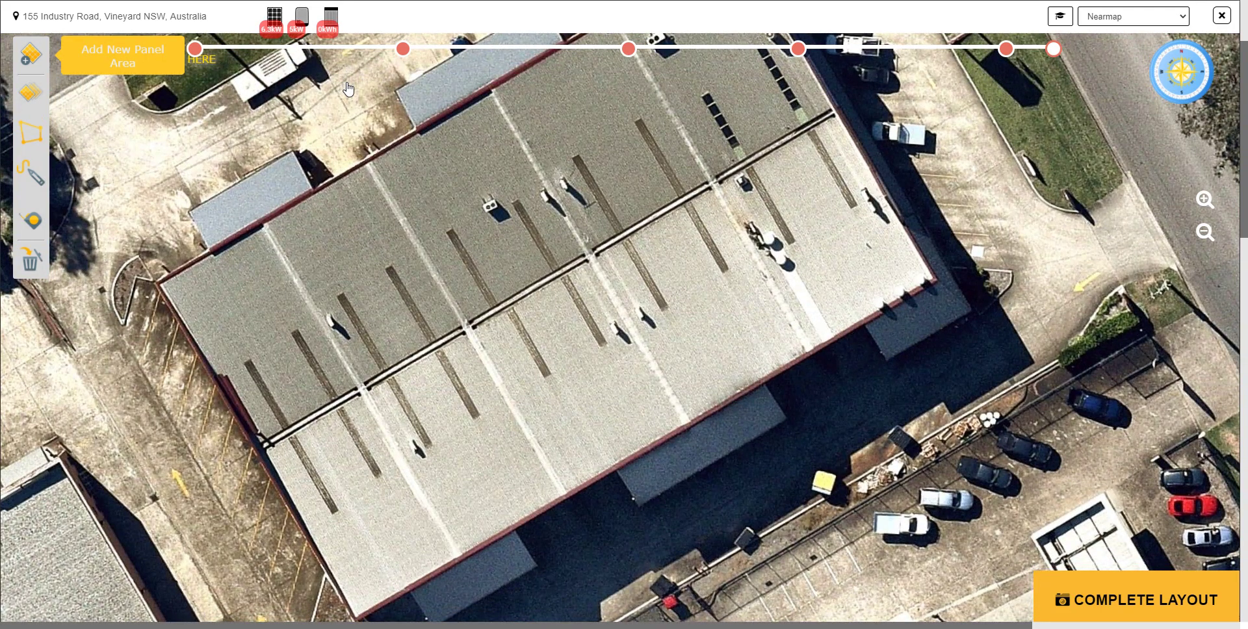
- Draw a roof panel area holding 46 × 350W panels at 60° and 22° tilt (16.1kW)
left_click(195, 49)
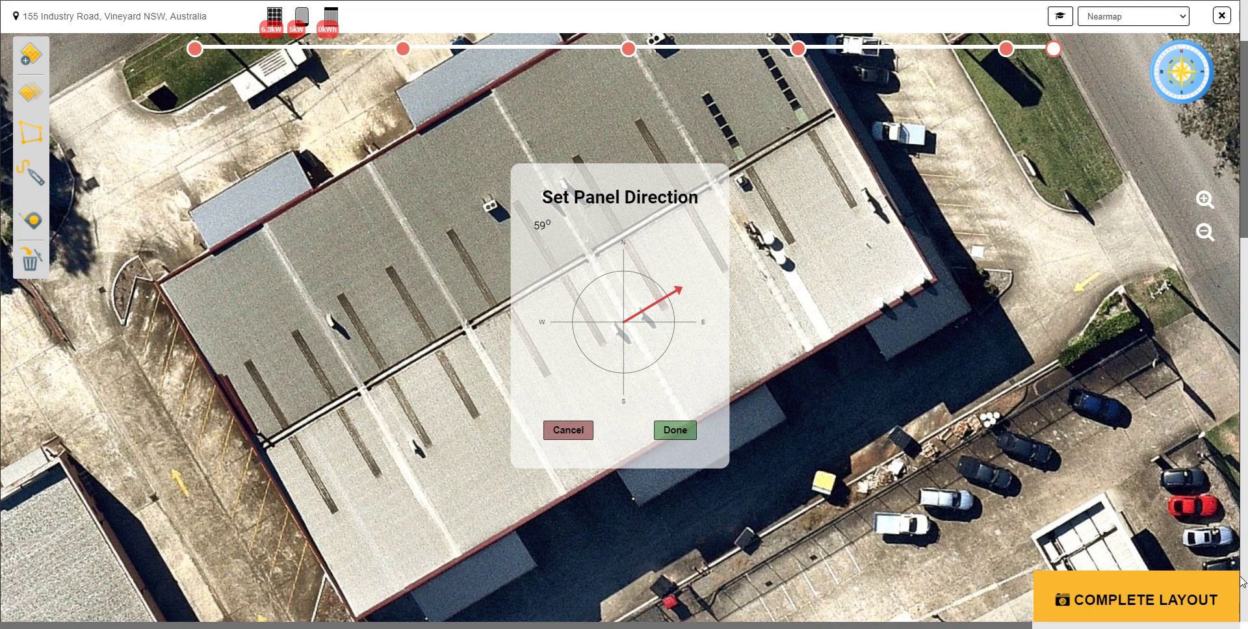
key("Return")
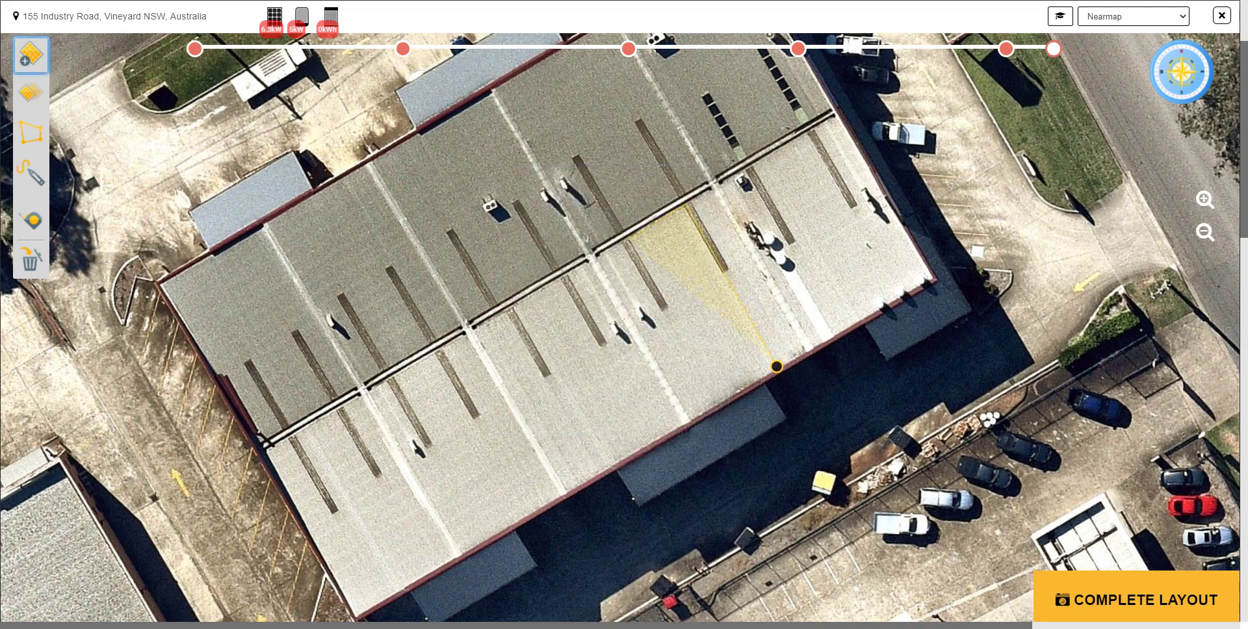
left_click(776, 366)
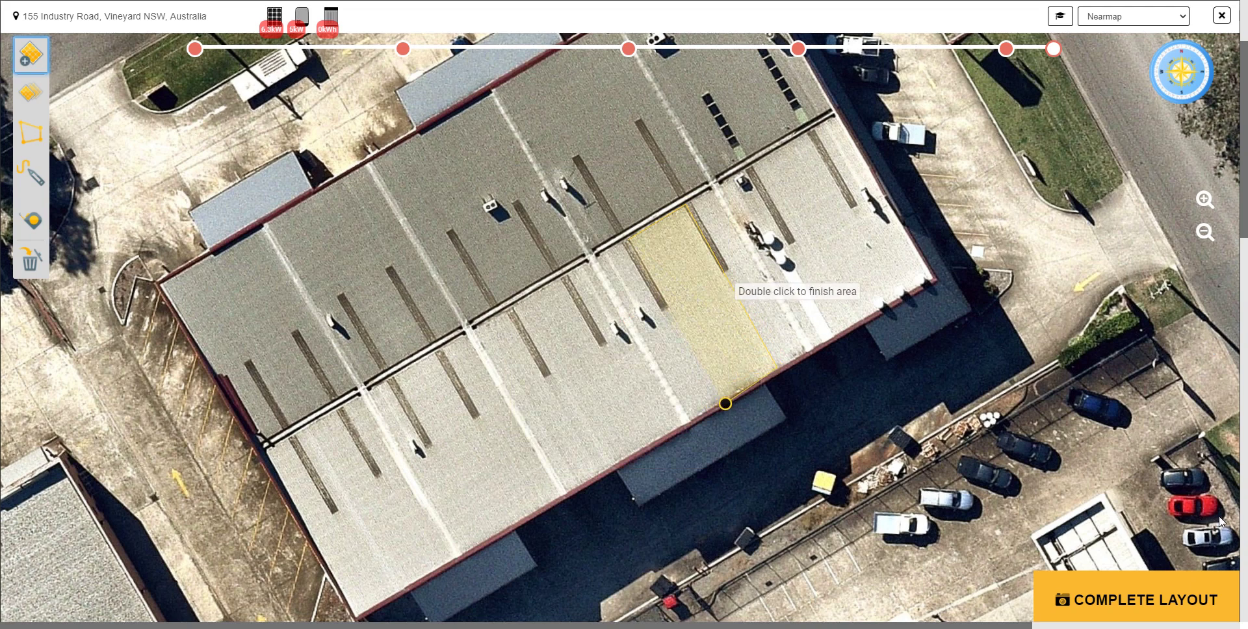
double_click(722, 403)
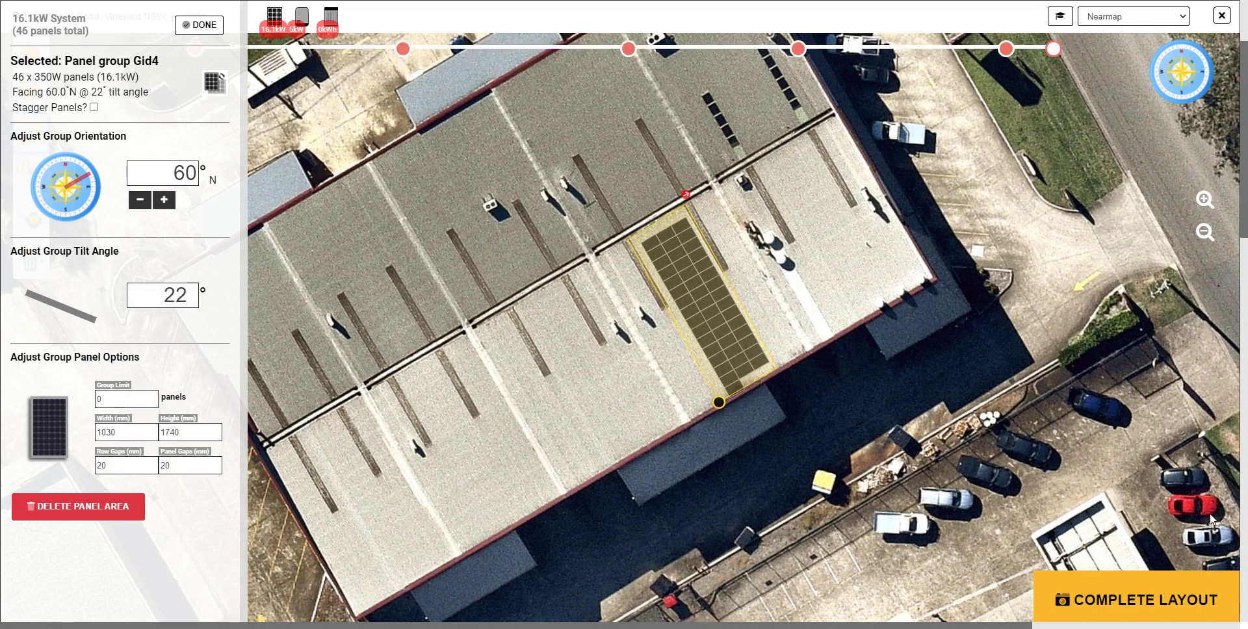
- Trim the panel group to 45 panels and duplicate it twice alongside
left_click(718, 402)
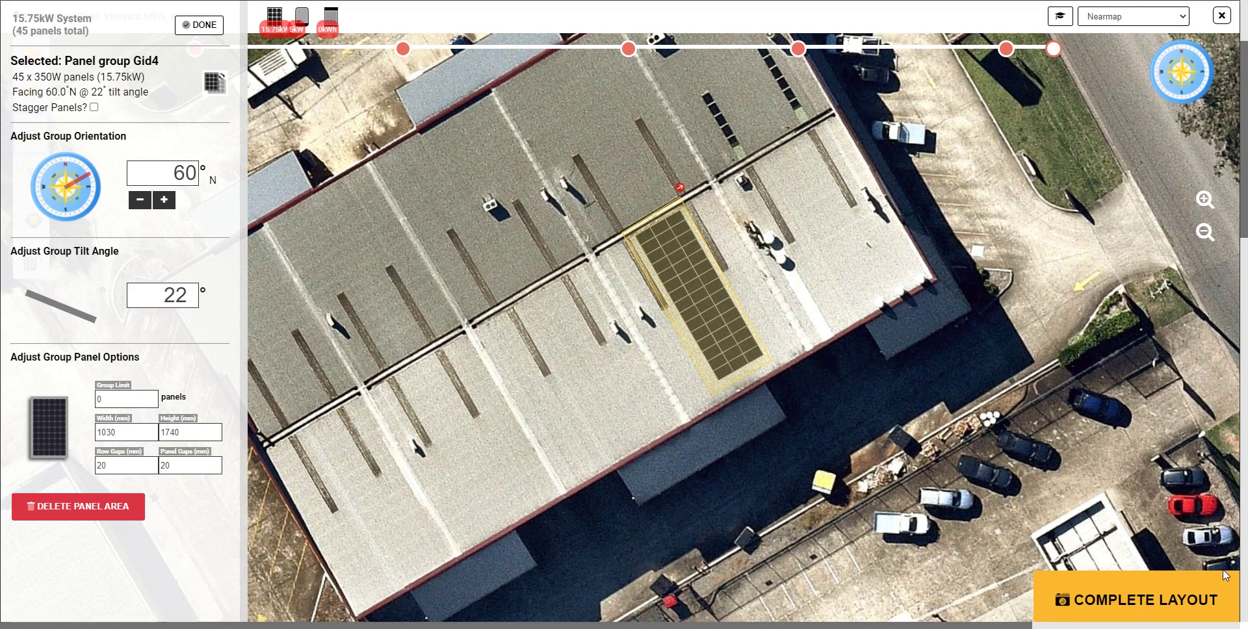
key("ctrl+v")
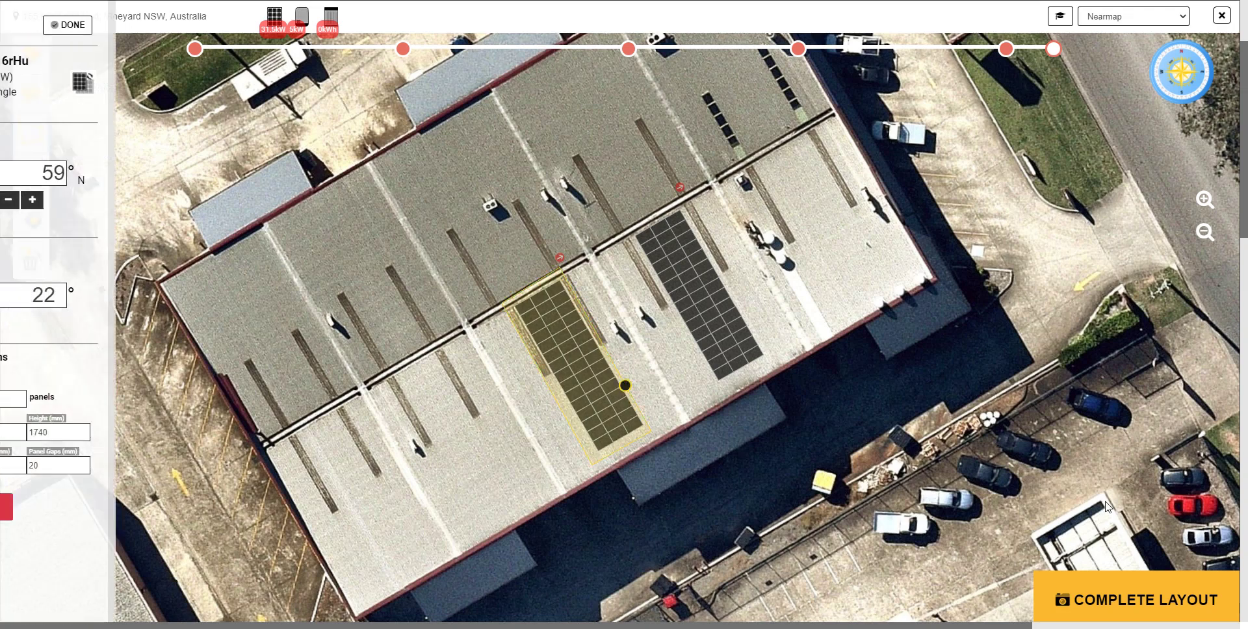
key("ctrl+v")
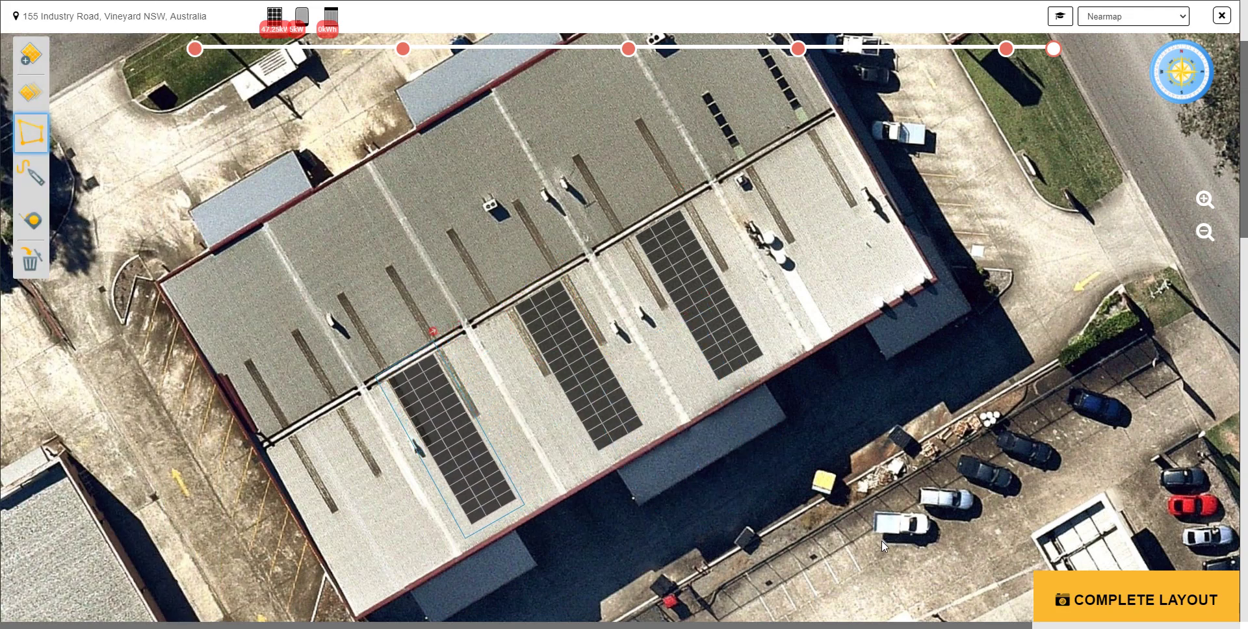
- Place the pasted 30-panel group on an open roof section, giving 42kW over 120 panels
left_click(889, 554)
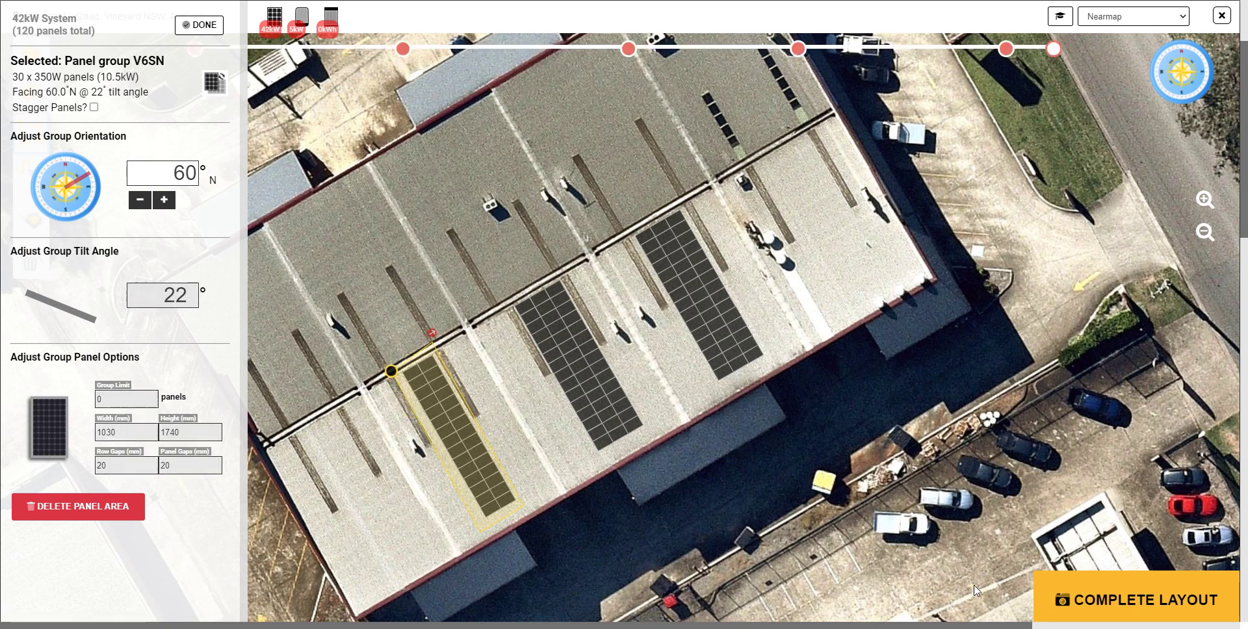
left_click_drag(984, 553, 1055, 499)
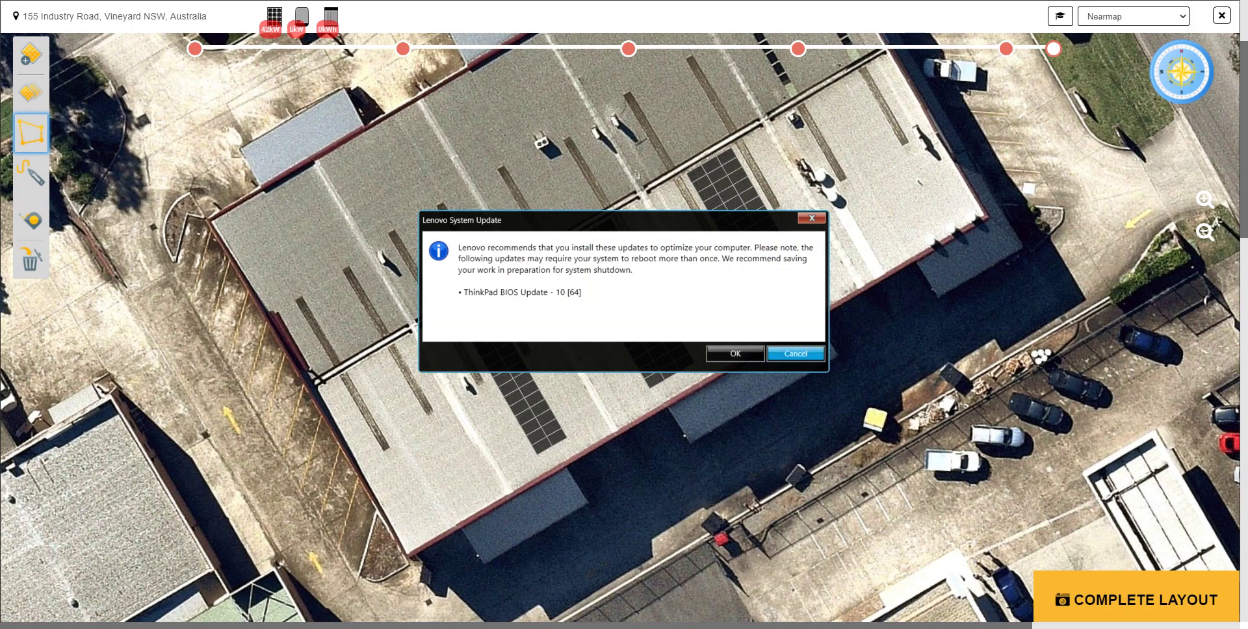
- Dismiss the update pop-up and copy a panel group onto an empty roof section
left_click(795, 352)
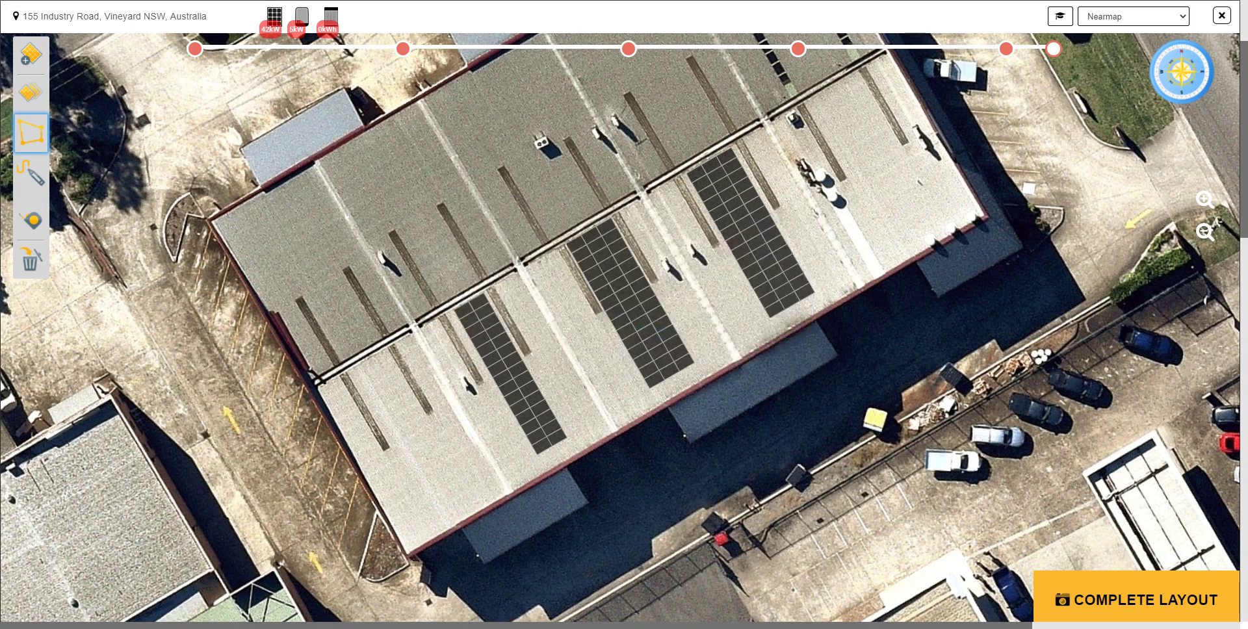
left_click_drag(1004, 423, 992, 387)
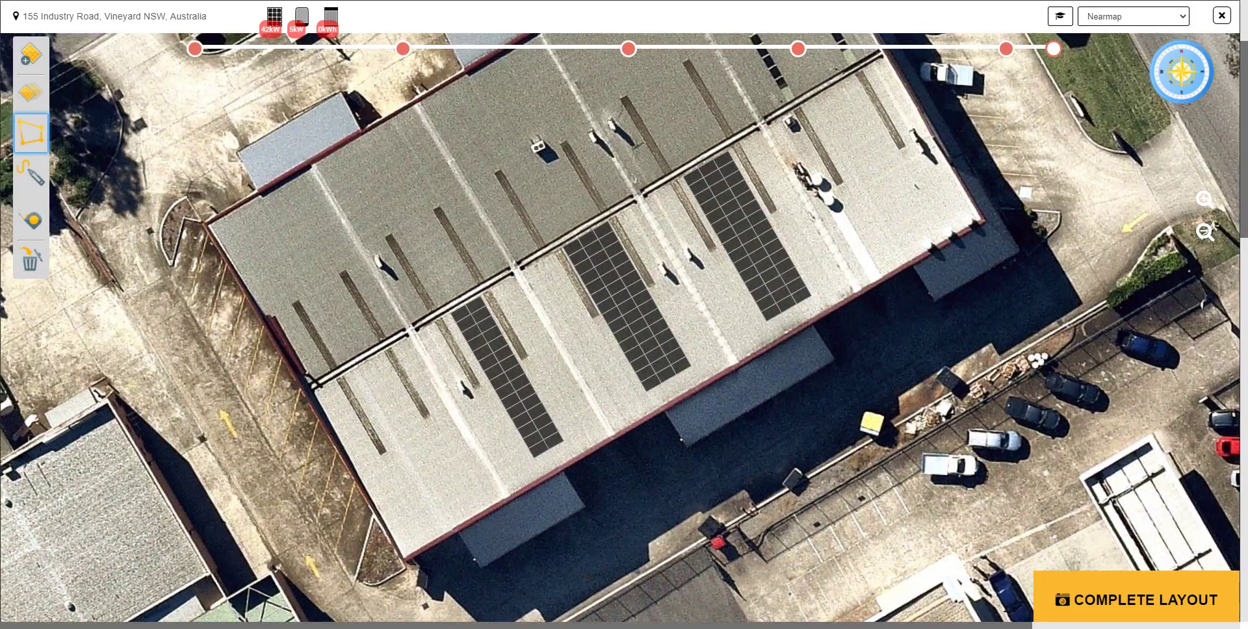
left_click(747, 233)
key("ctrl+c")
key("ctrl+v")
left_click_drag(871, 161, 851, 56)
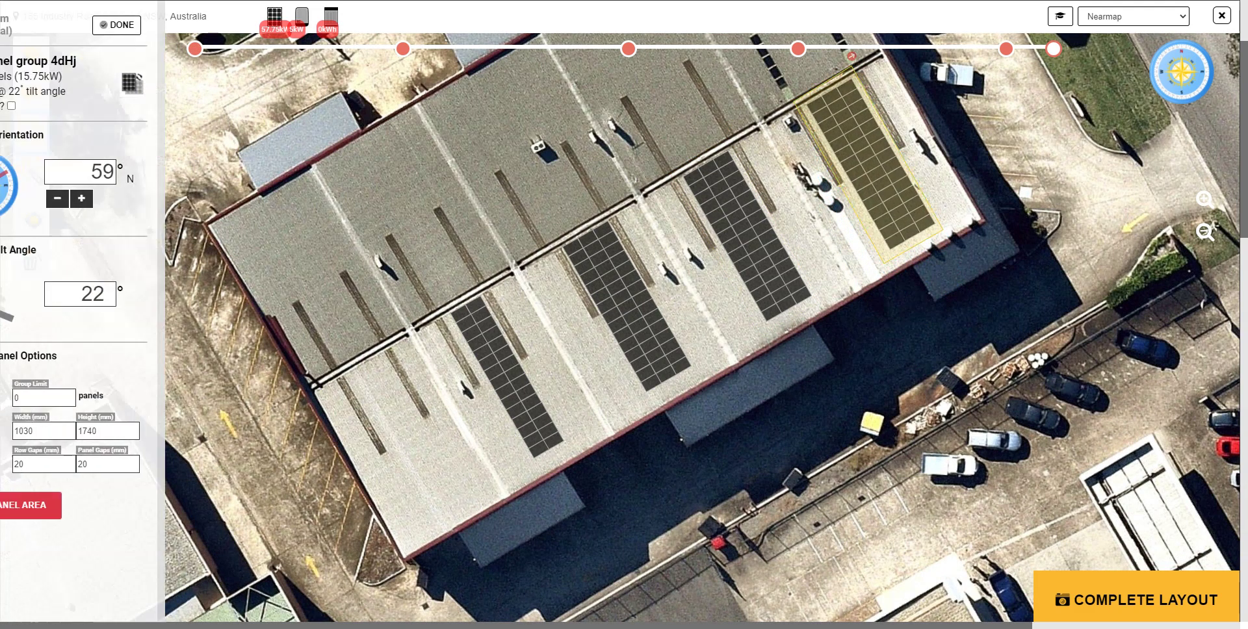
- Paste another duplicate panel group and delete the unwanted extra copy
key("ctrl+c")
key("ctrl+v")
left_click_drag(1011, 198, 827, 563)
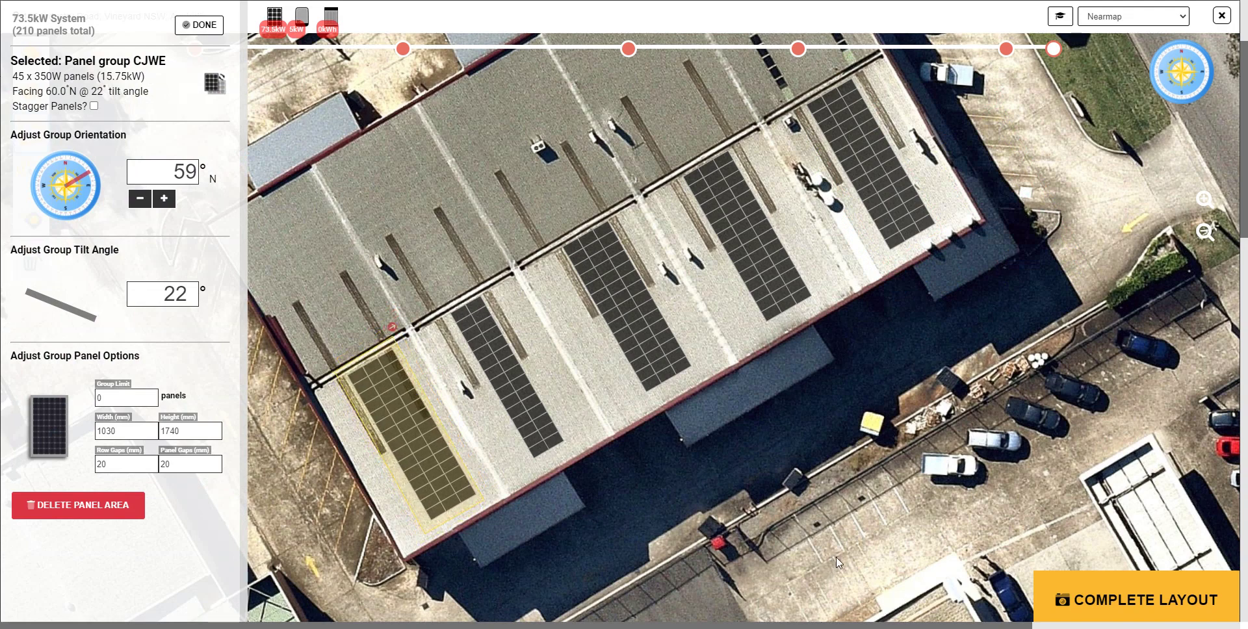
key("Delete")
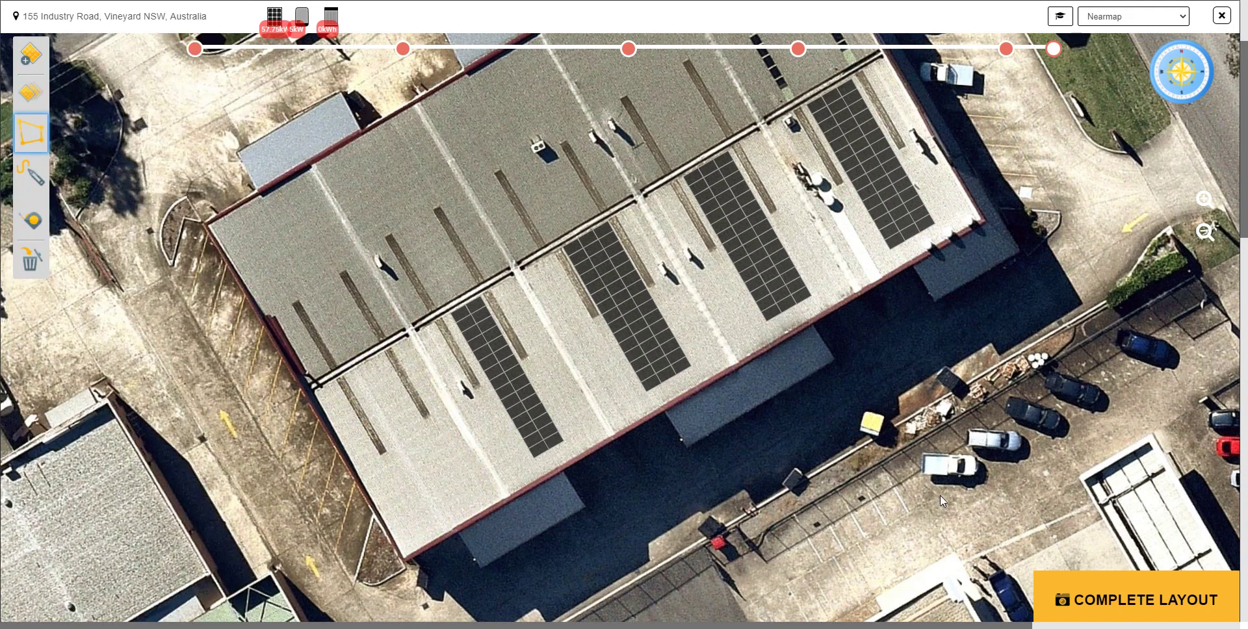
- Duplicate the 30-panel group onto the lower-left roof section, reaching 68.25kW
key("ctrl+c")
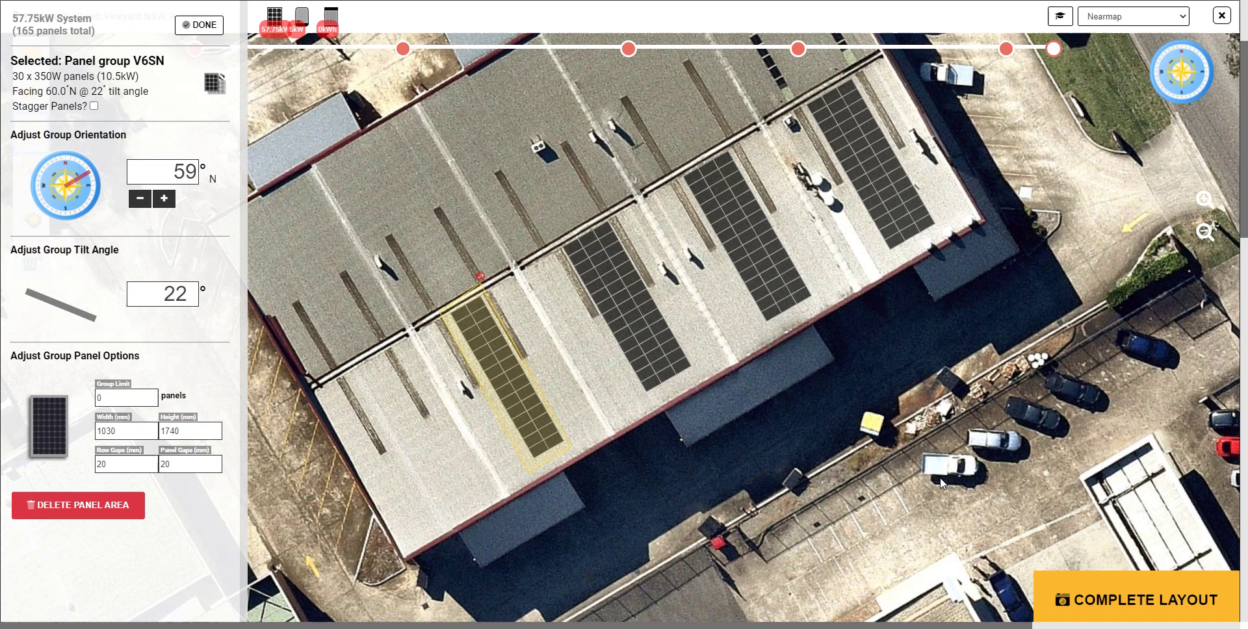
key("ctrl+v")
left_click_drag(1101, 506, 792, 531)
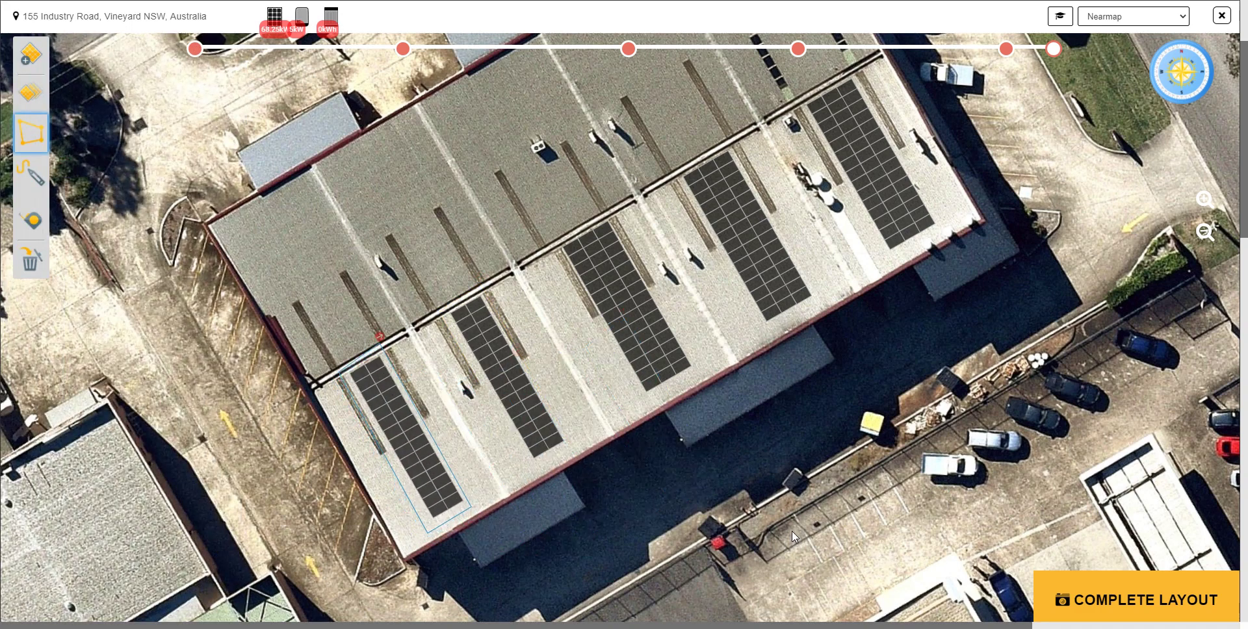
left_click(1081, 534)
scroll(731, 308, "down", 4)
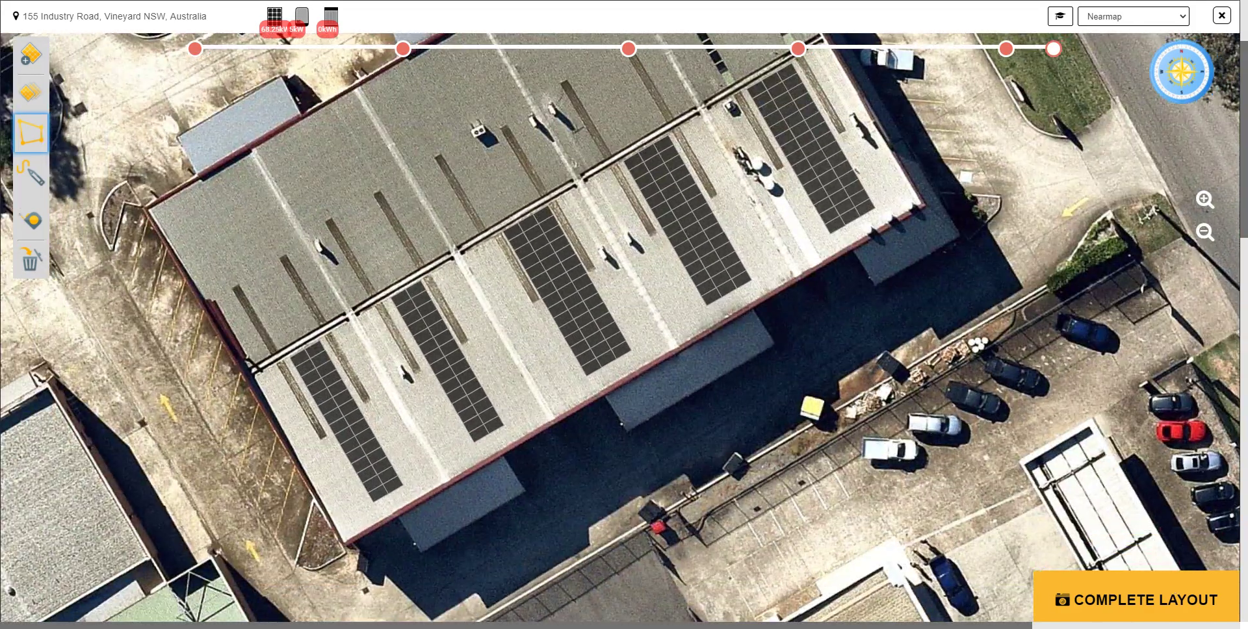
scroll(708, 481, "down", 3)
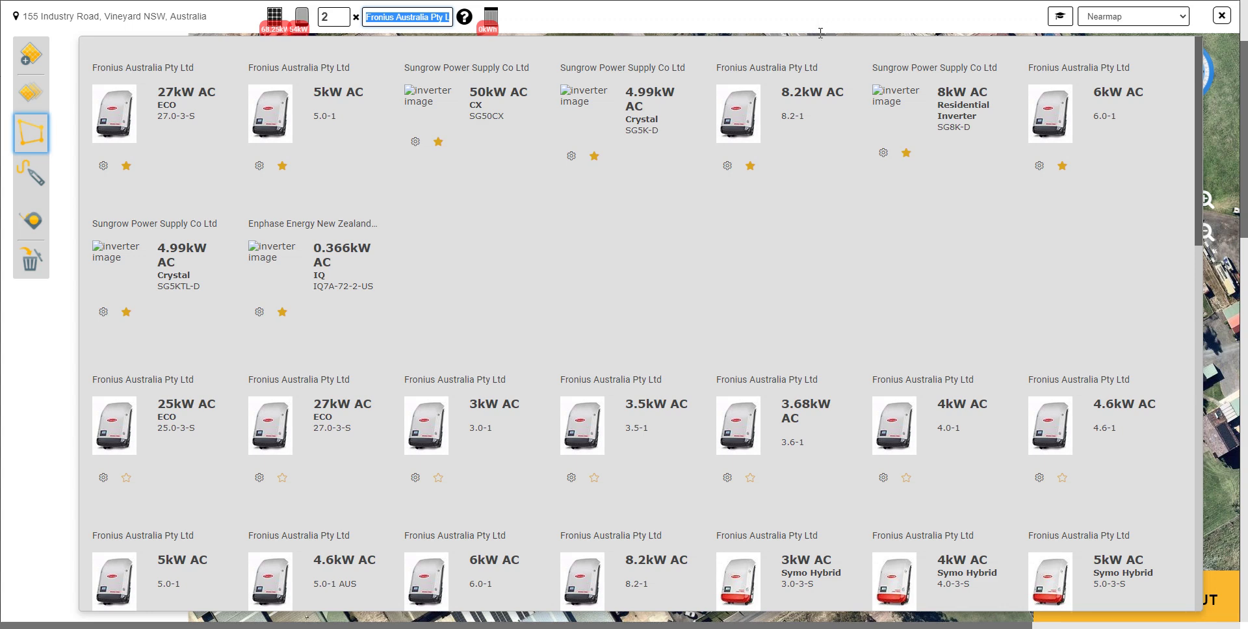
- Choose the Fronius International Symo 15.0-3-M inverter and set the quantity to 4
scroll(981, 400, "down", 4)
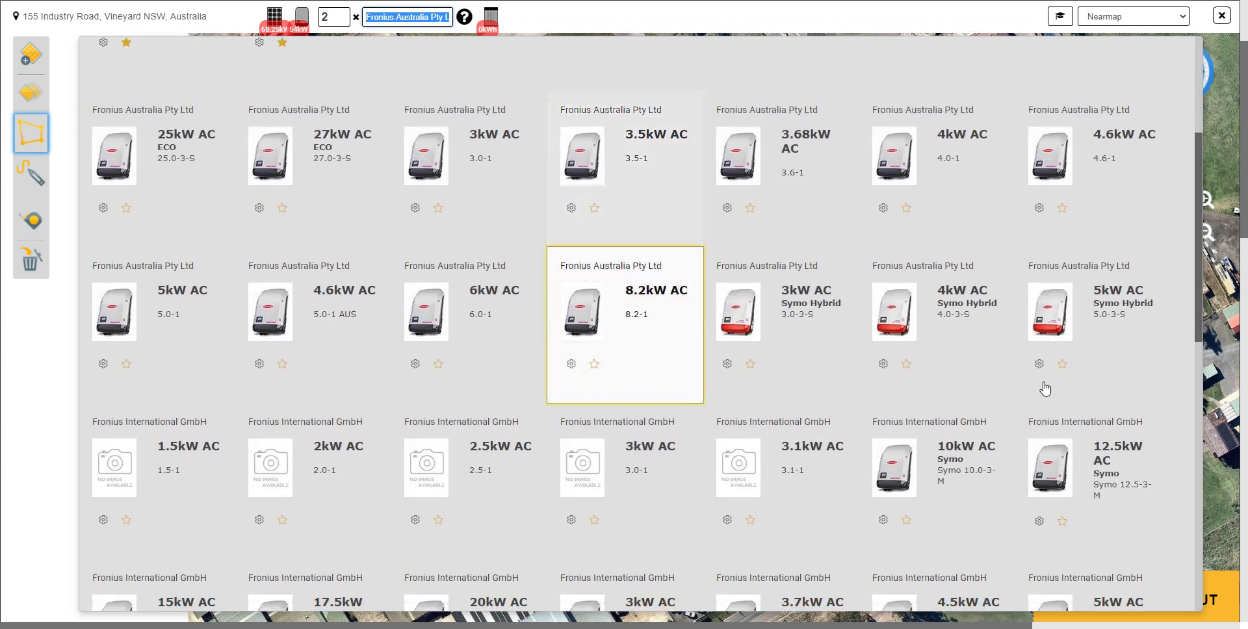
scroll(1045, 388, "down", 4)
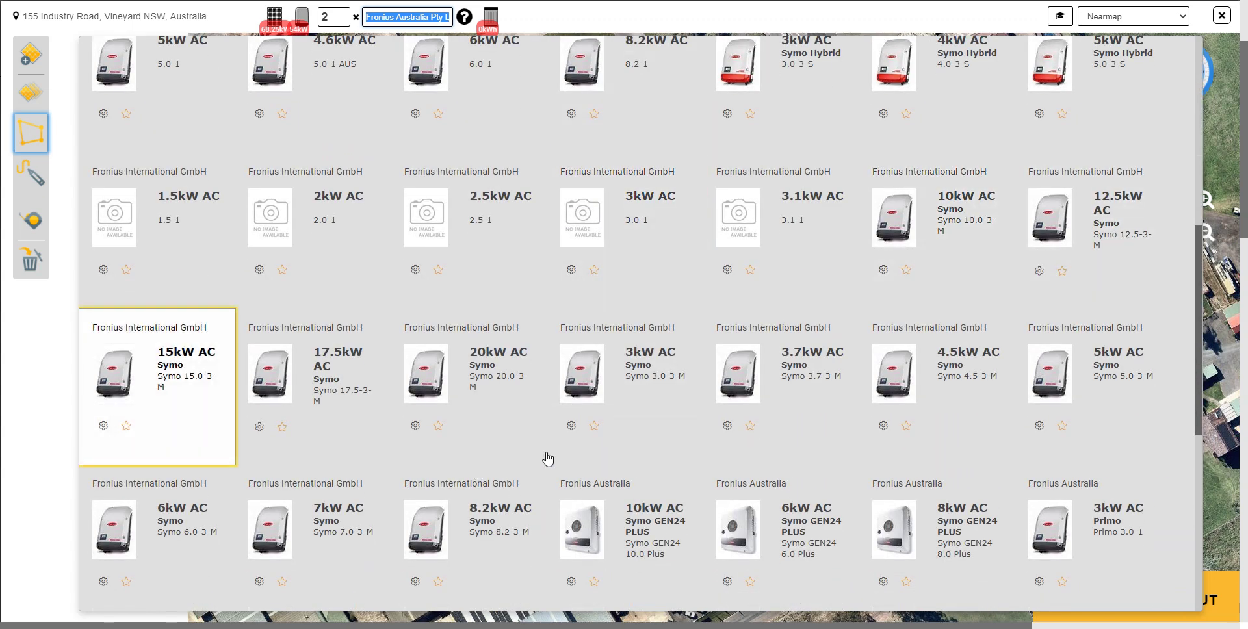
key("Return")
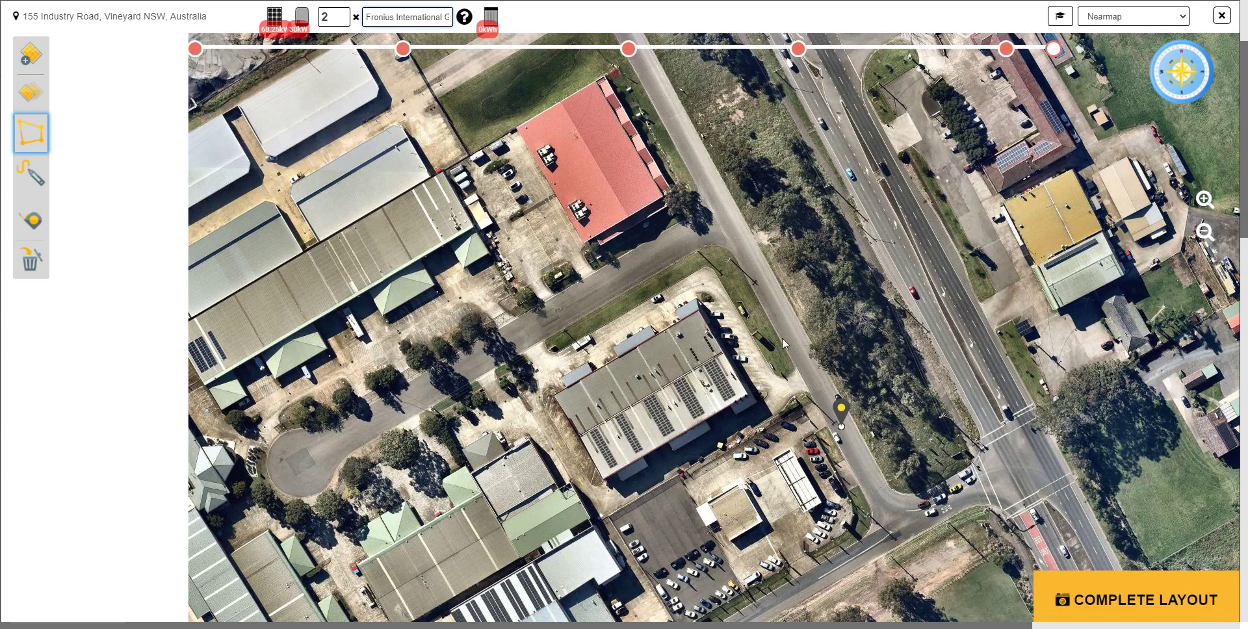
key("shift+Tab")
type("4")
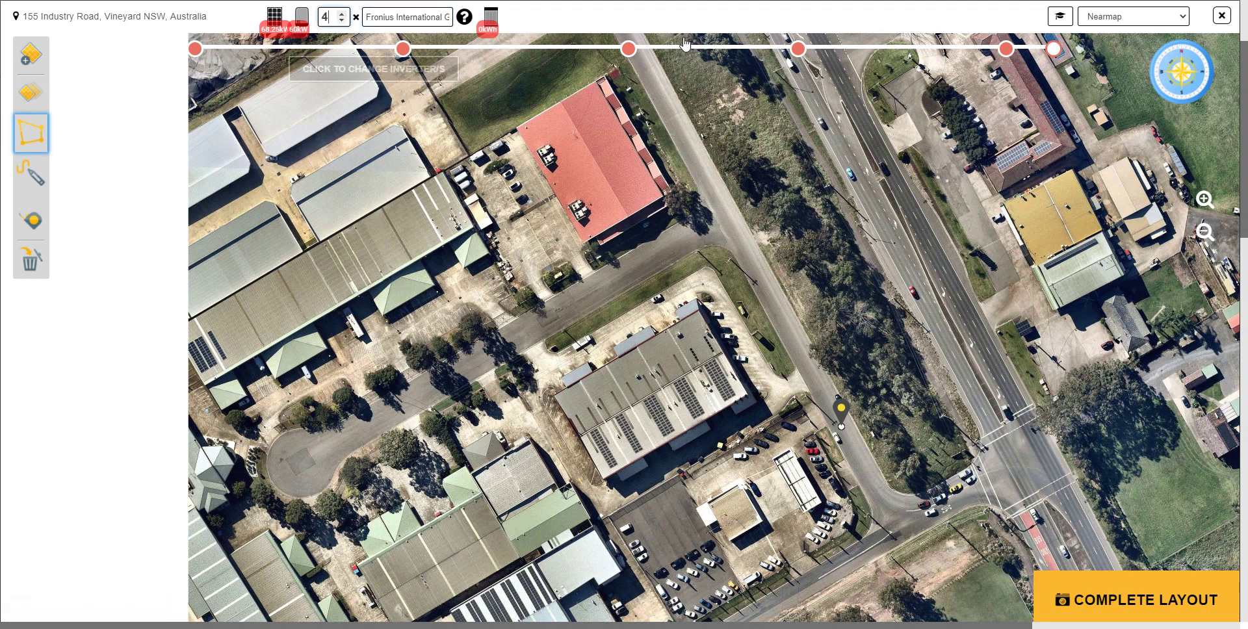
scroll(747, 455, "up", 2)
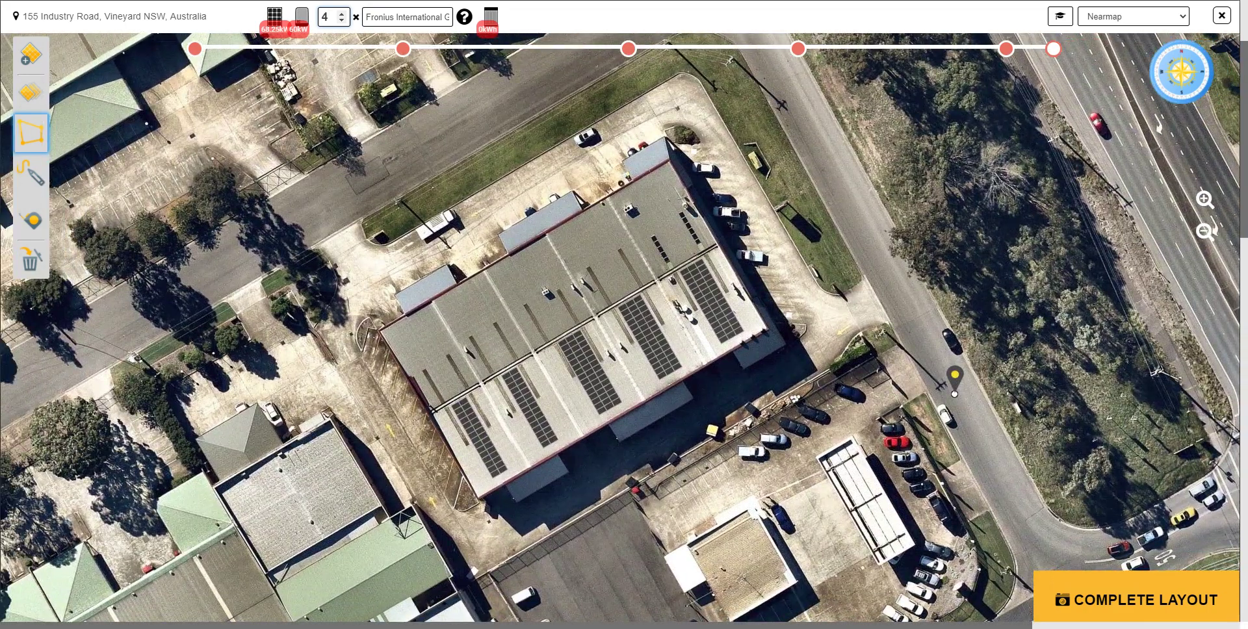
- Capture the site image around the building, set racking to Clip Lok Racking, and confirm equipment
left_click(1135, 599)
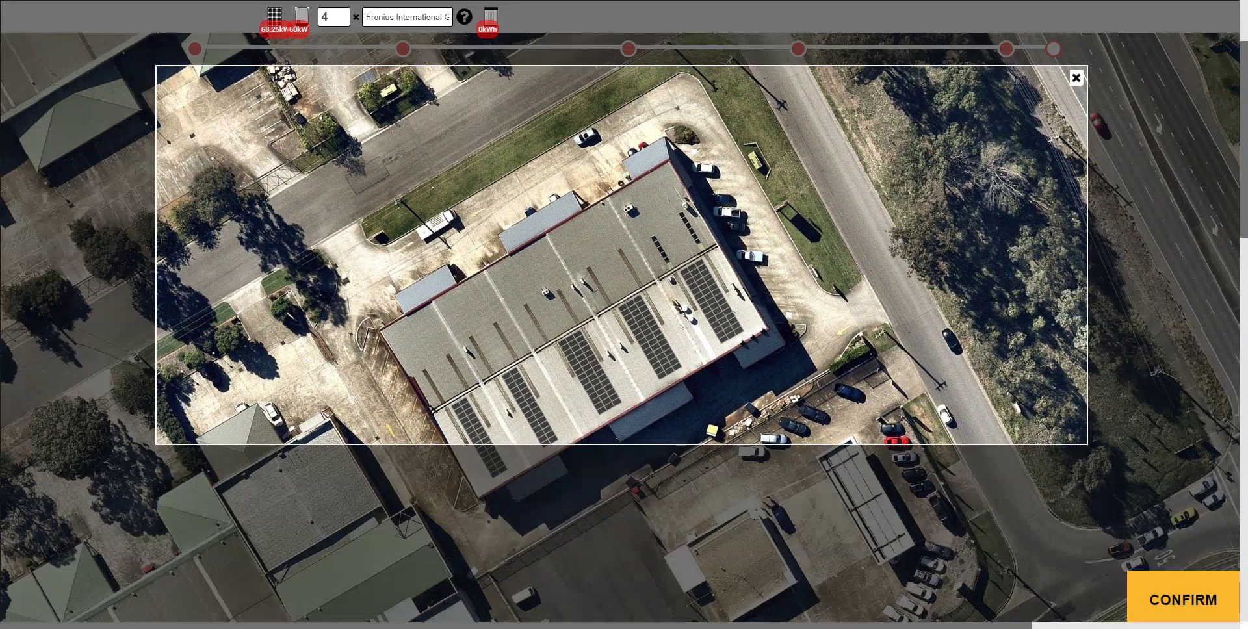
left_click_drag(1087, 444, 855, 571)
left_click_drag(982, 384, 950, 329)
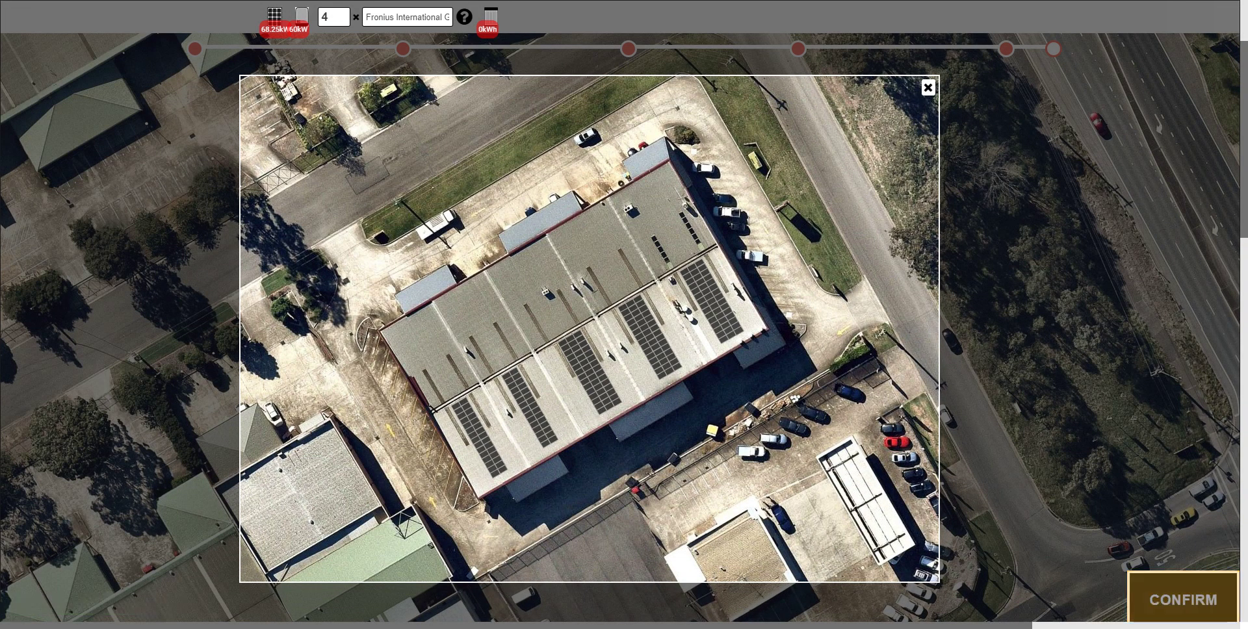
left_click(1183, 599)
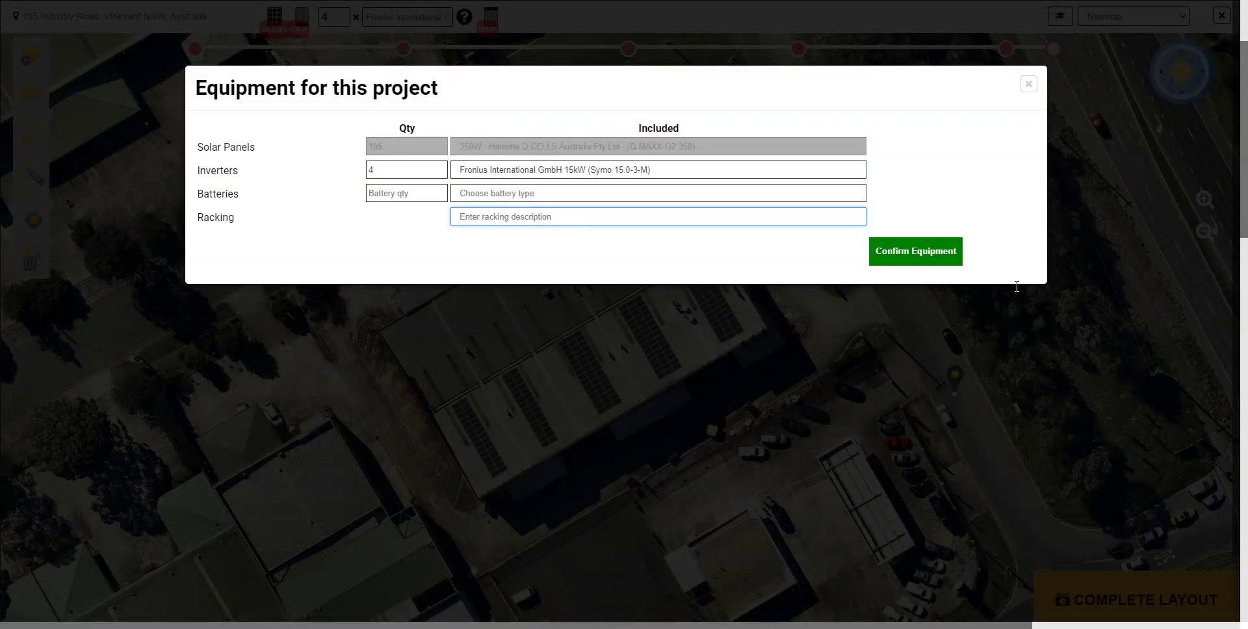
type("Clip Lok")
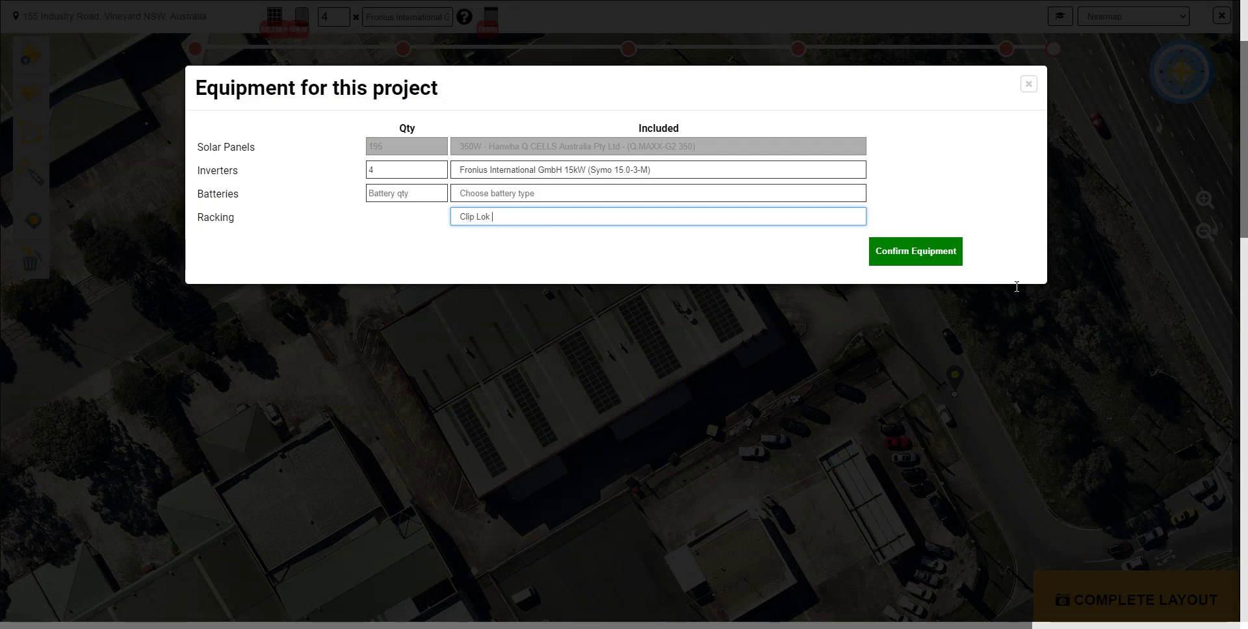
type(" Racking")
left_click(915, 251)
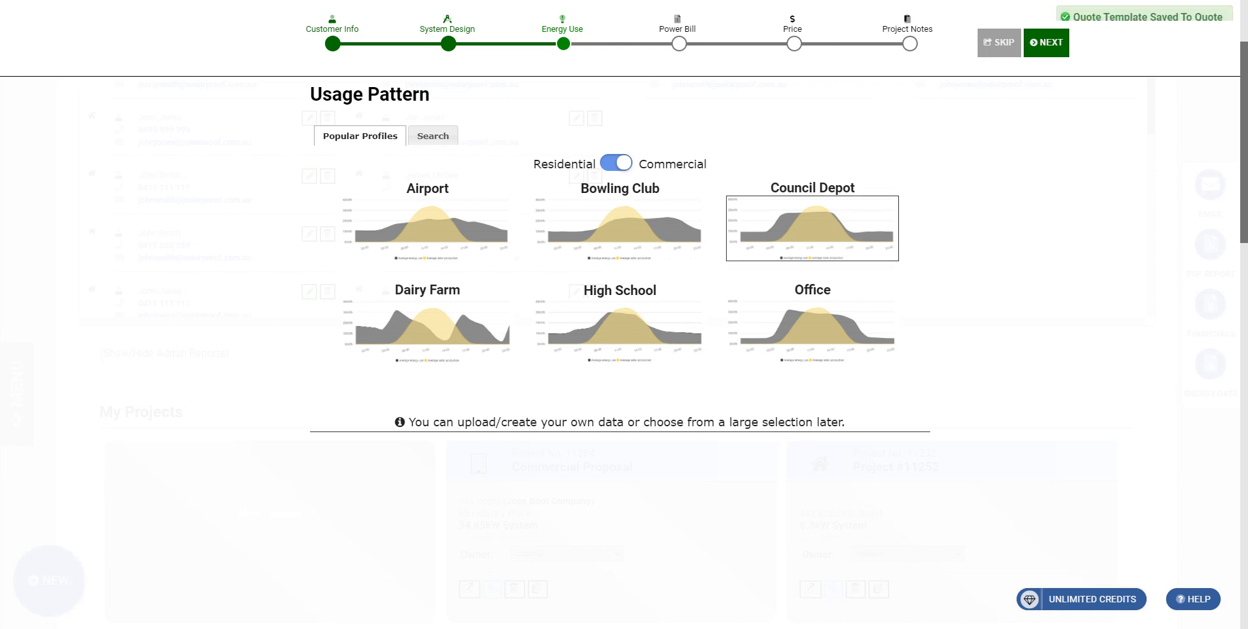
- Skip past Usage Pattern and Rates, and change the System Pricing cash price to 76500
left_click(1046, 46)
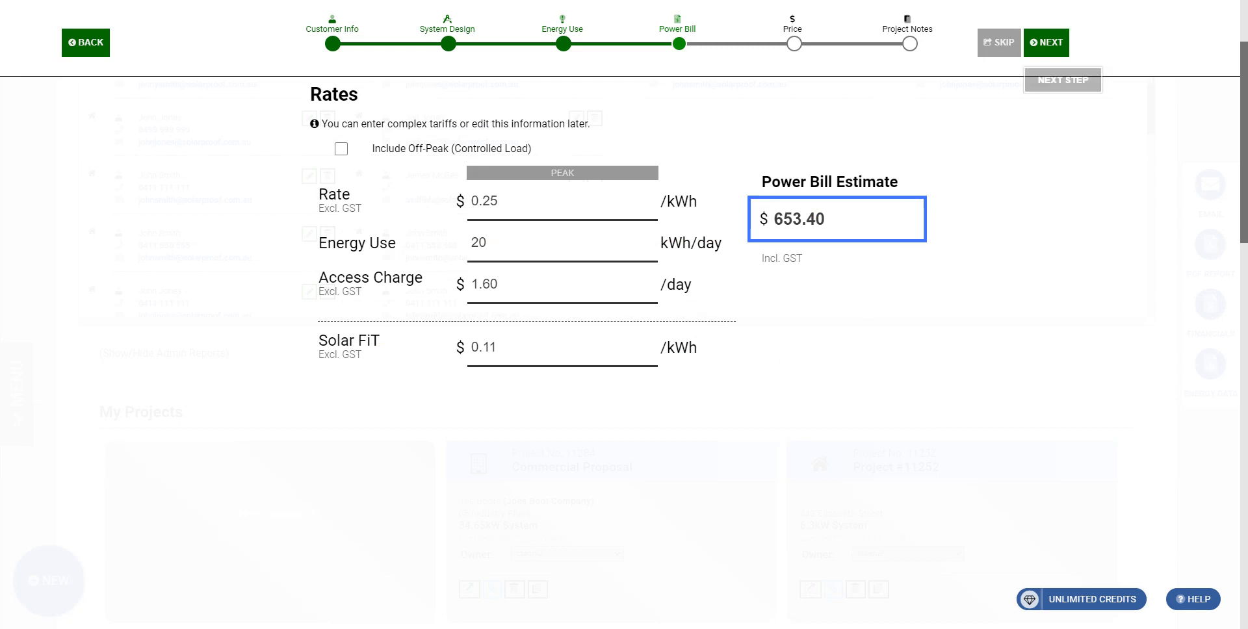
left_click(1045, 42)
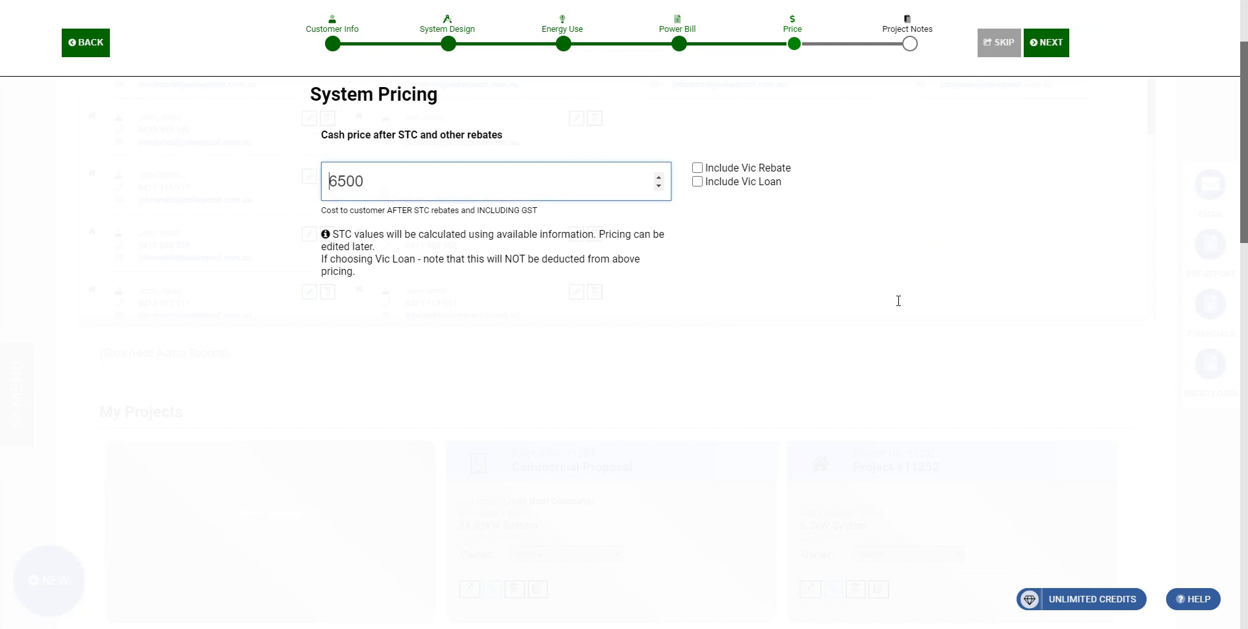
type("7")
left_click(1045, 42)
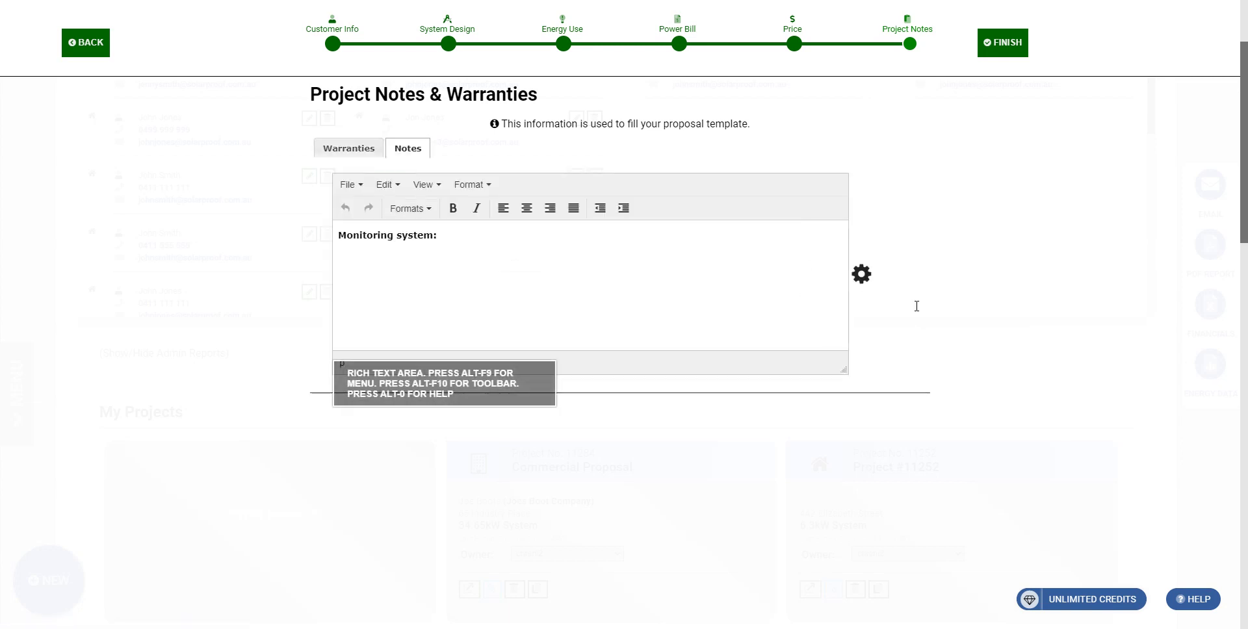
- Add notes 'Included in installation cost' and 'Elevated platform cost included', then finish the proposal
type("Included in installation cost")
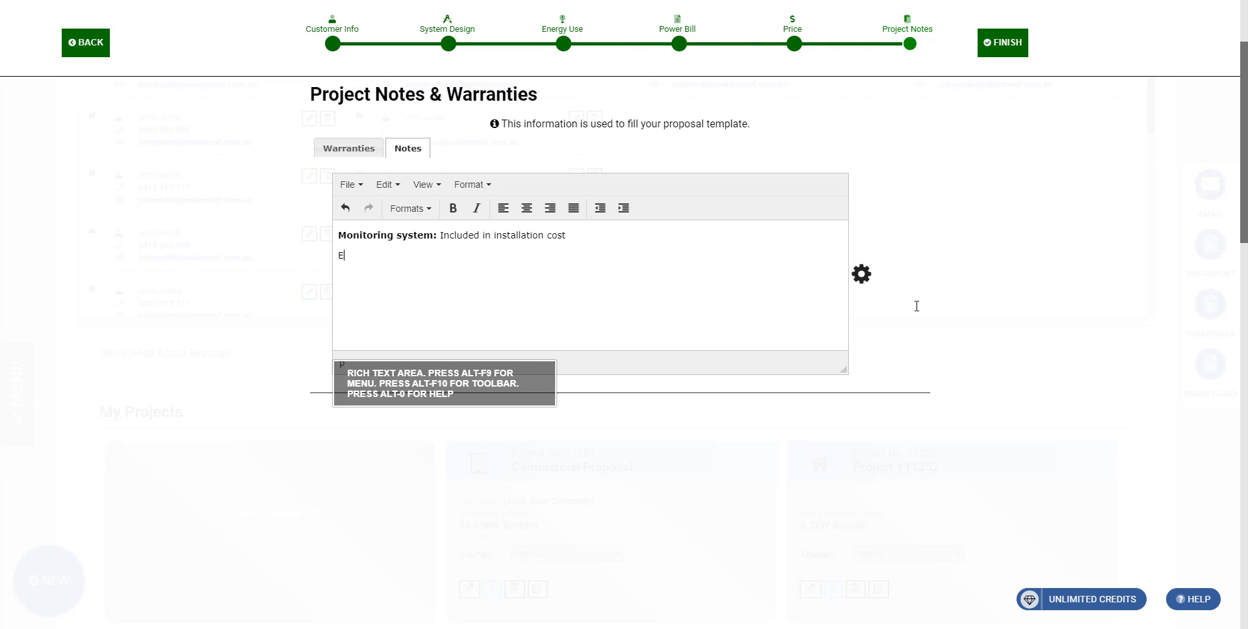
type("vated platform cost included.")
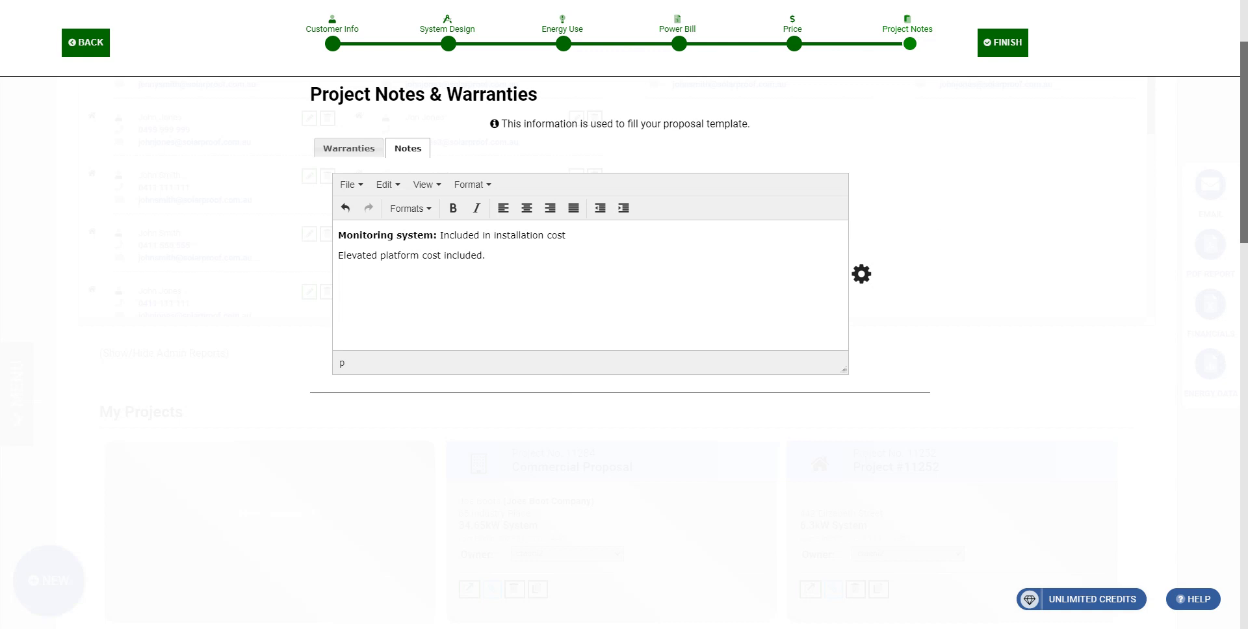
left_click(1003, 43)
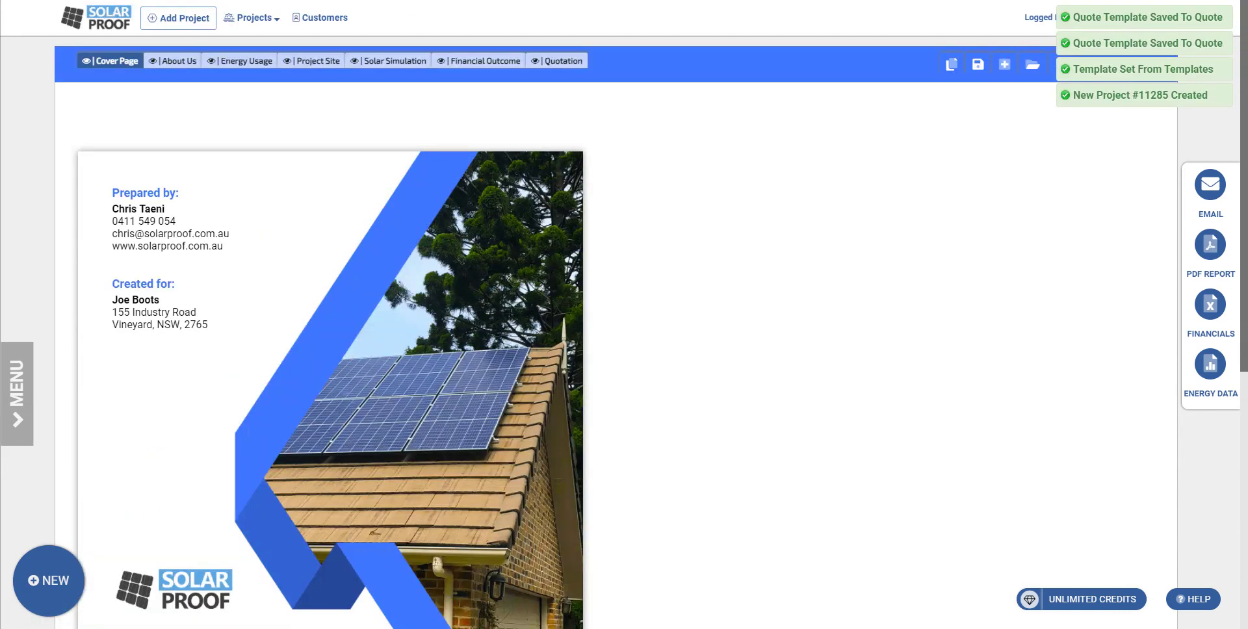
- Open the proposal template browser and close it again
left_click(1032, 65)
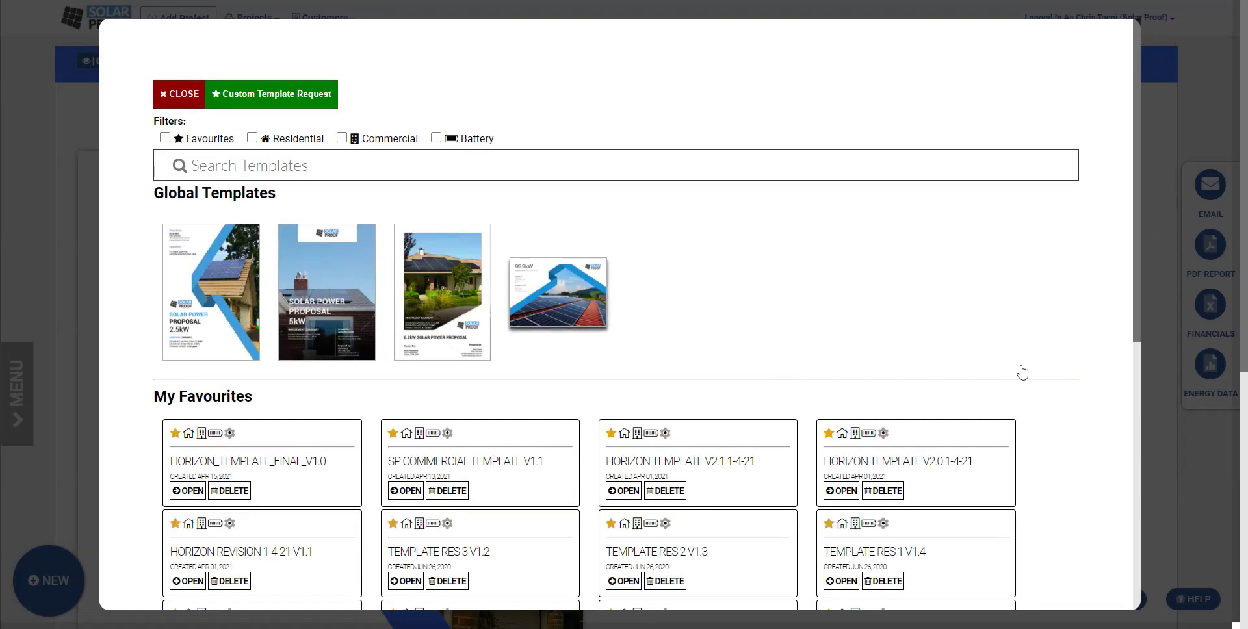
key("Escape")
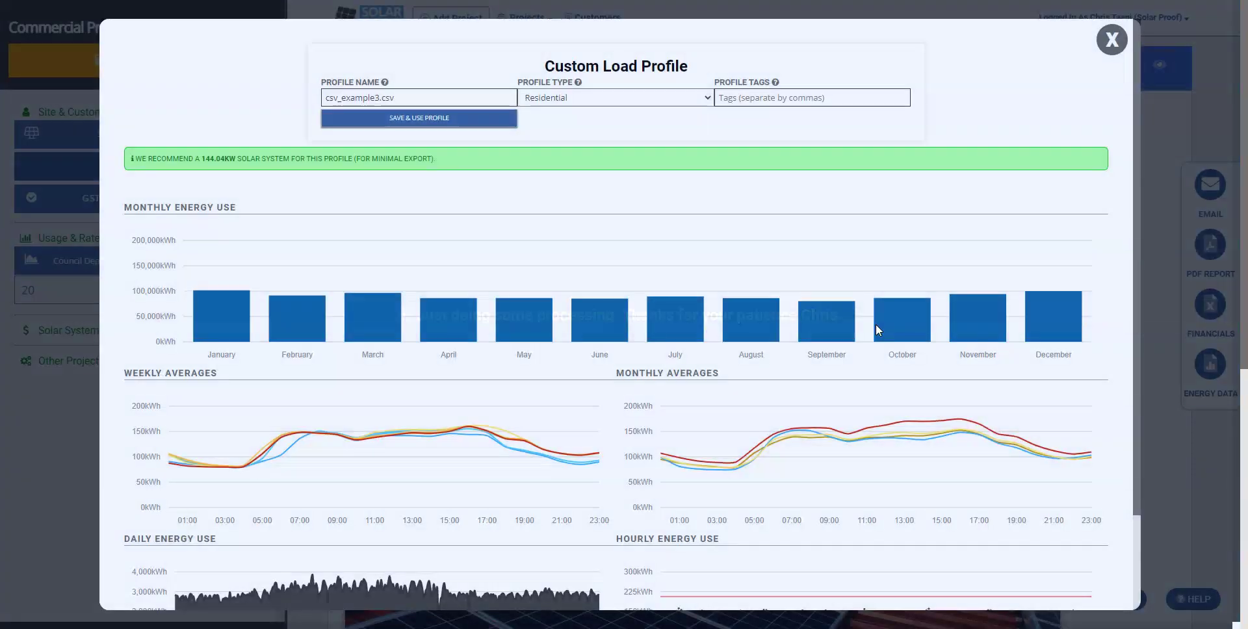
- Rename the load profile to 'Joes Boots Profile' and set its type to Commercial, adding no tags
scroll(1094, 586, "down", 2)
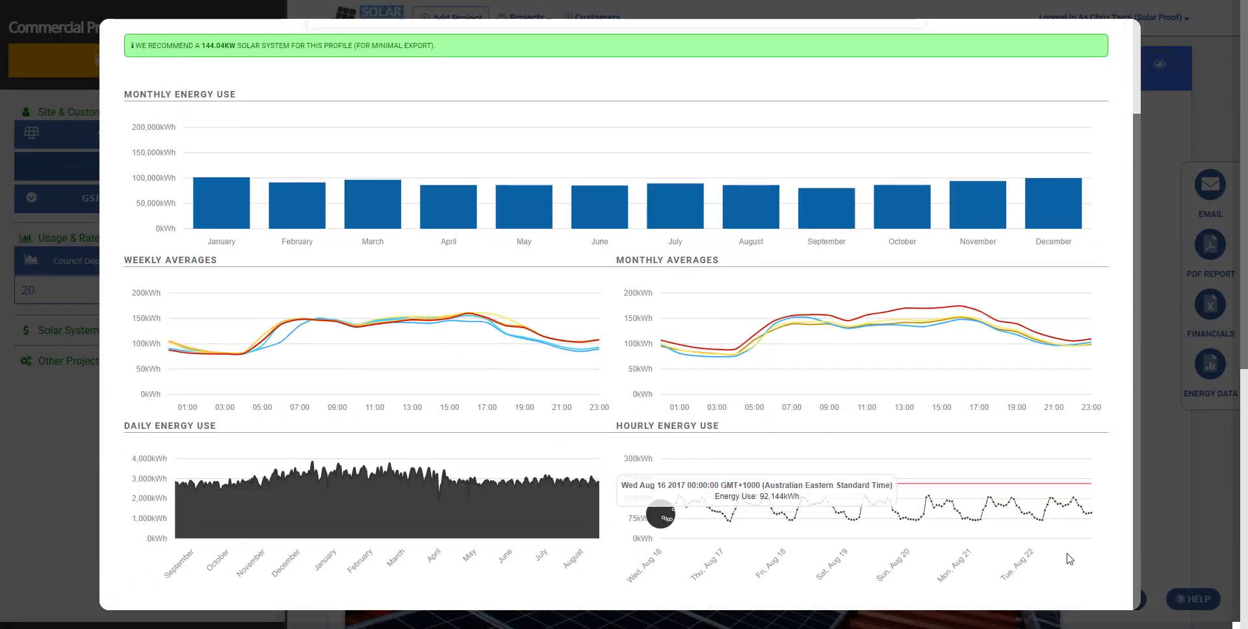
scroll(845, 338, "up", 2)
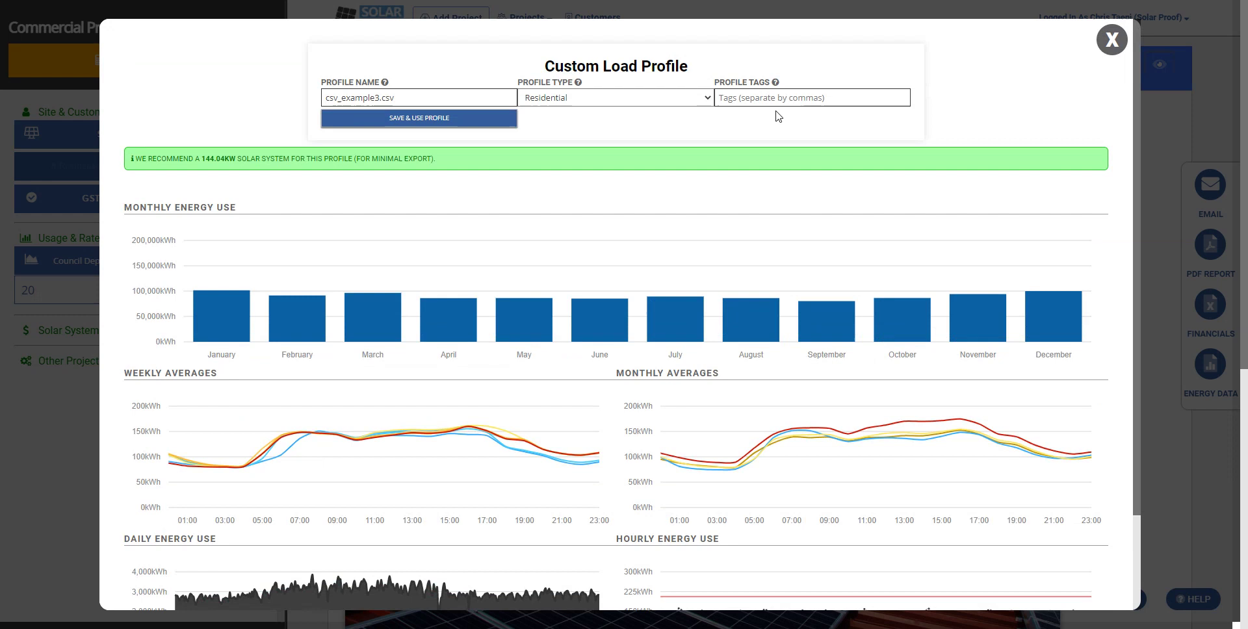
key("Tab")
type("Joe")
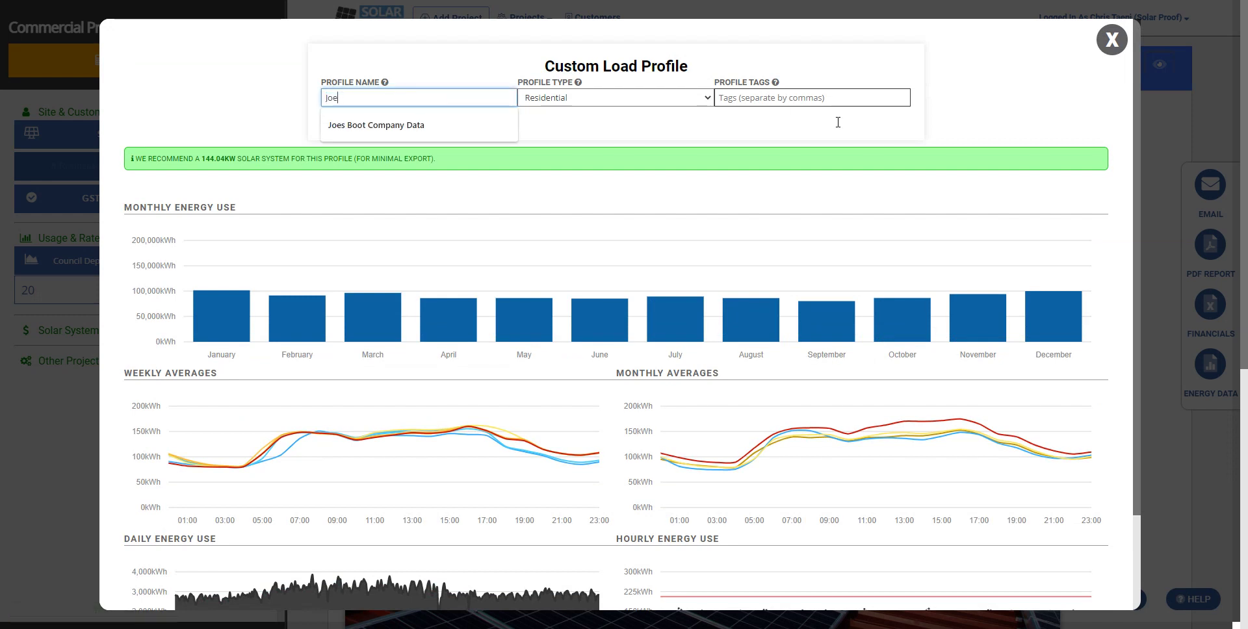
type("s Boots Profile")
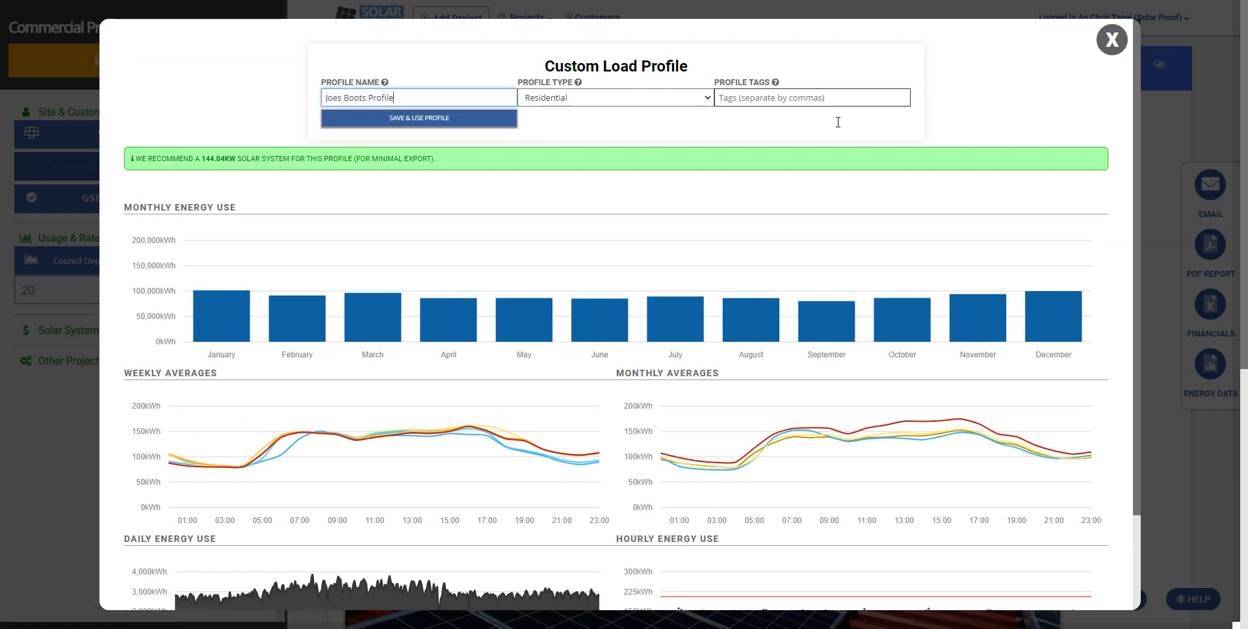
key("Tab")
key("alt+Down")
key("Down")
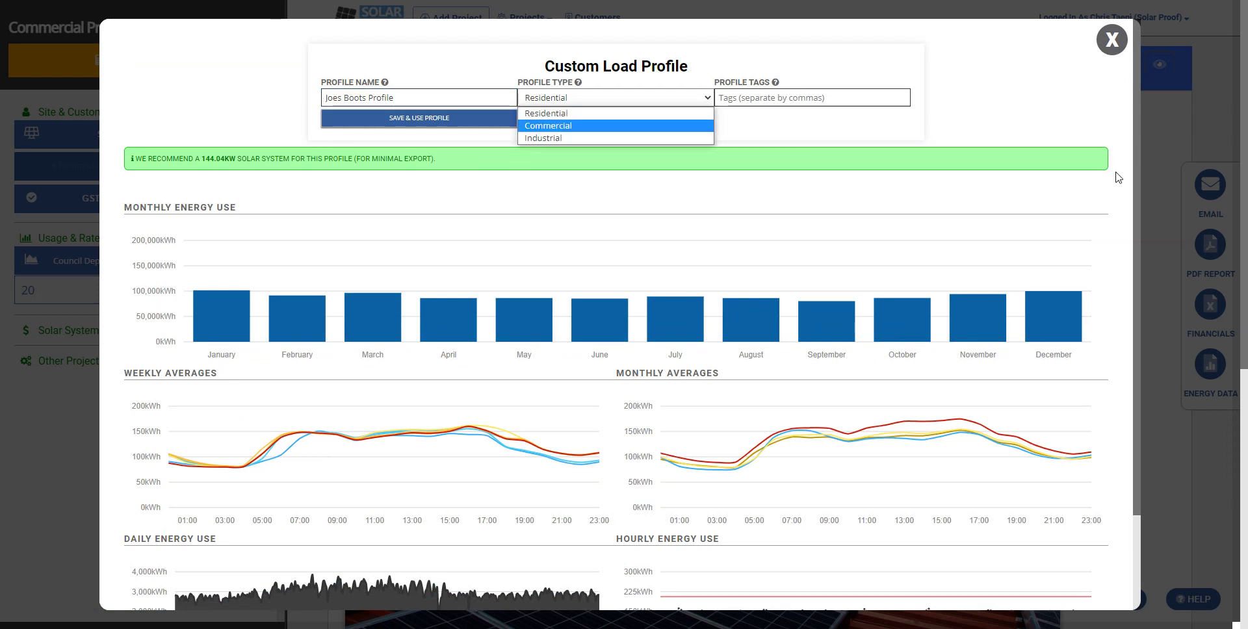
key("Return")
key("Tab")
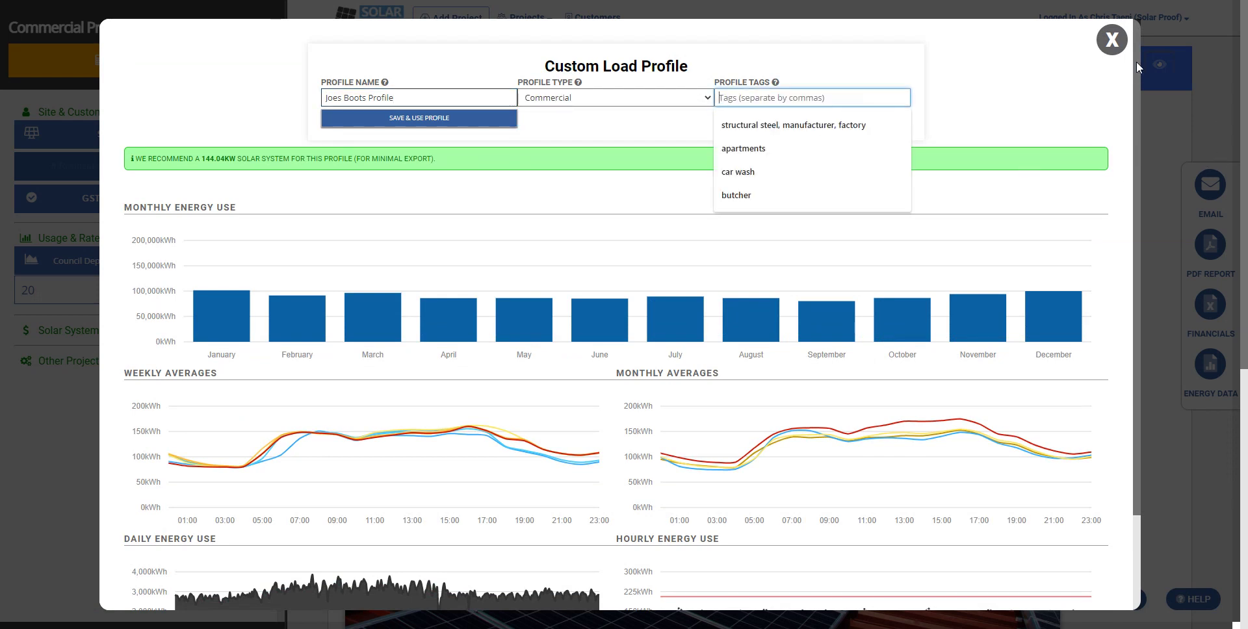
left_click(1223, 128)
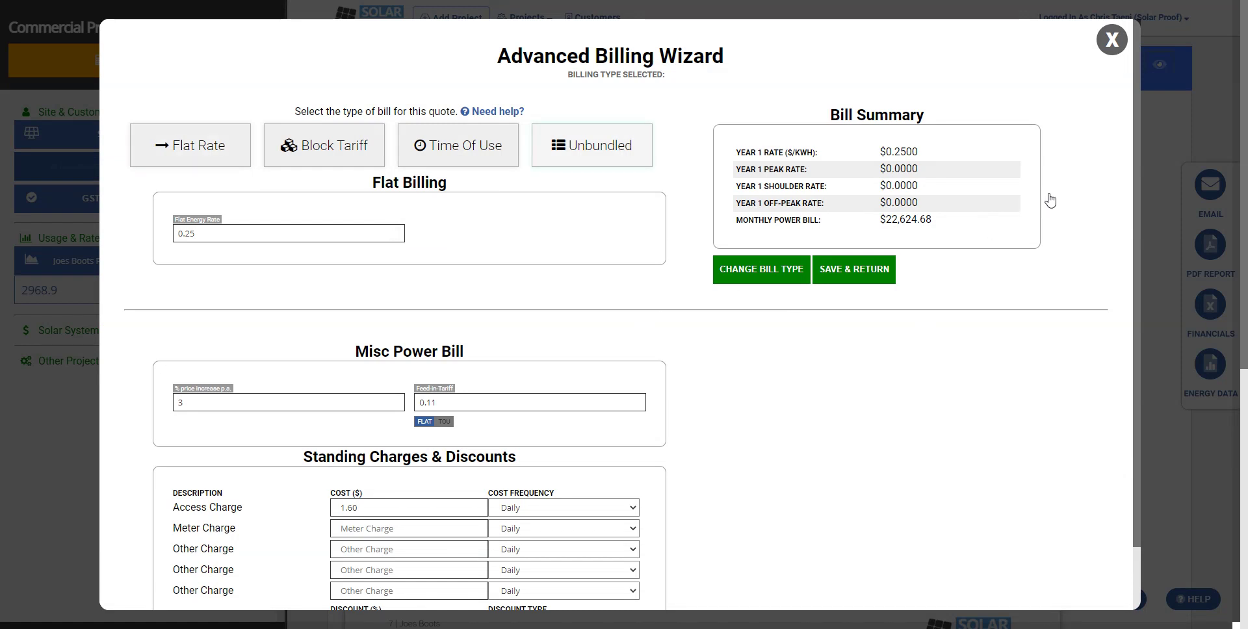
- Switch the bill type in the Advanced Billing Wizard to an unbundled tariff
left_click(592, 145)
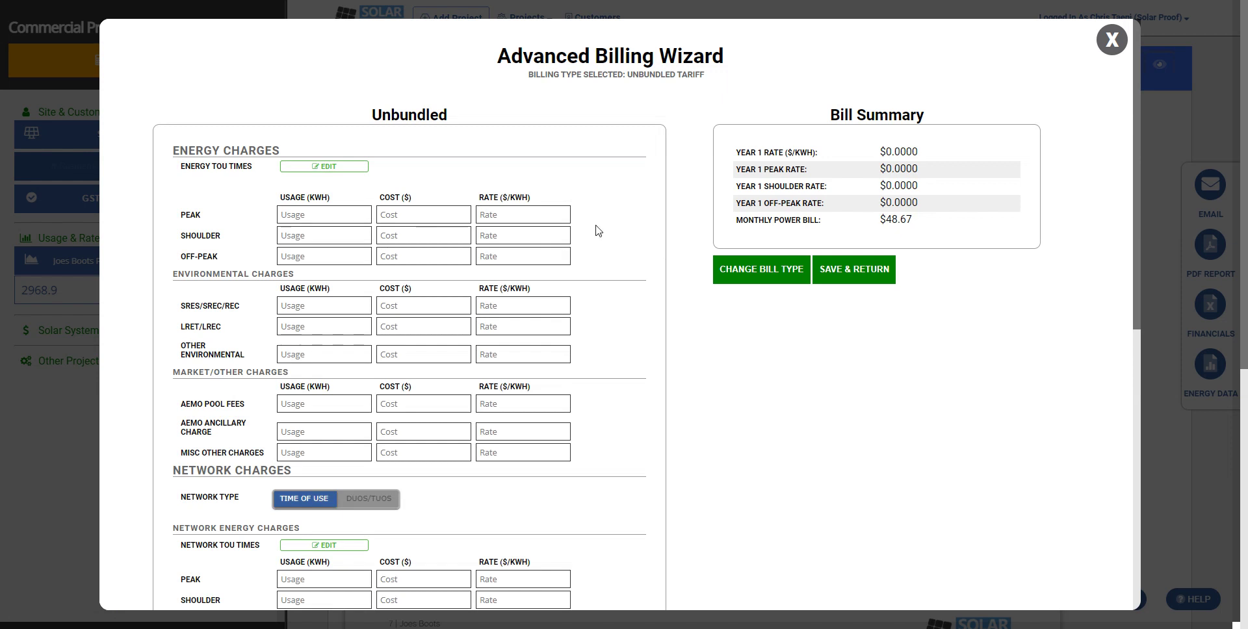
left_click_drag(538, 215, 626, 222)
left_click(623, 221)
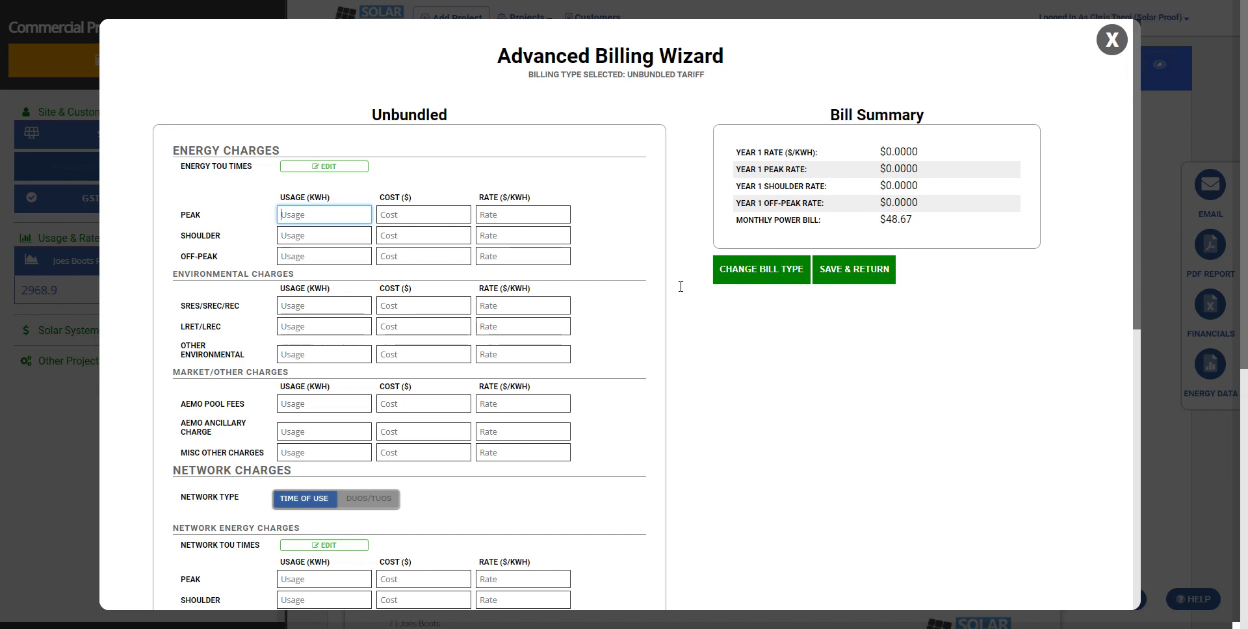
- Enter energy charges: peak 1657 usage costing 200, off-peak 1657 usage costing 100
type("1657")
key("Tab")
type("9922")
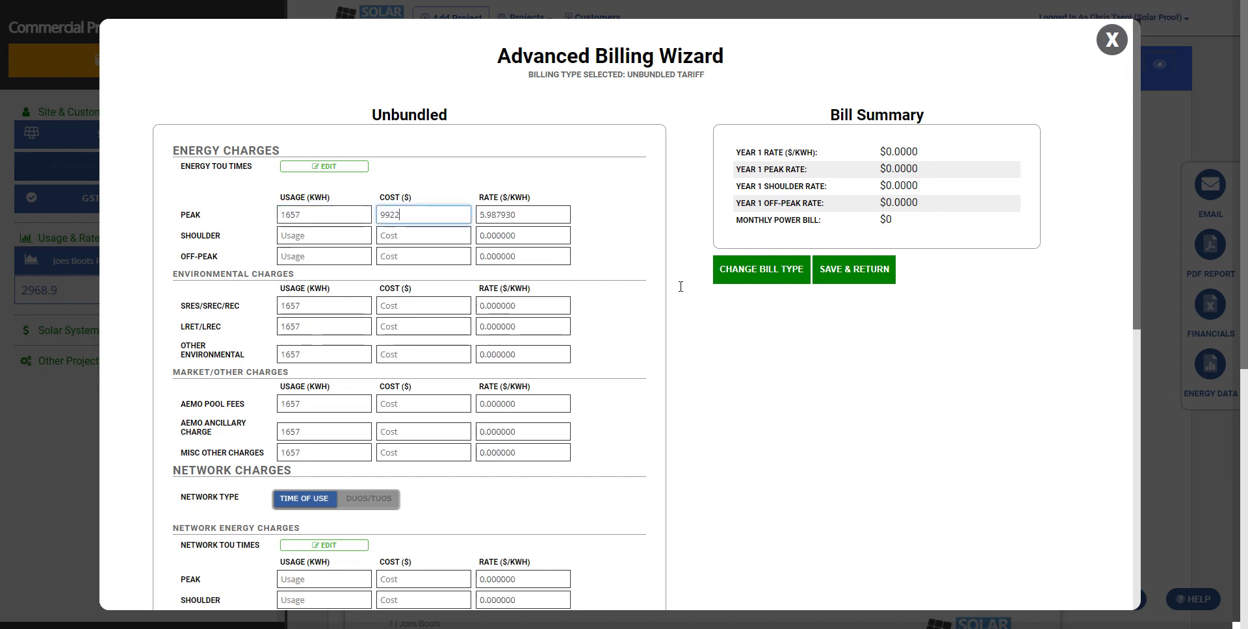
key("BackSpace")
key("BackSpace")
key("BackSpace")
type("5")
key("BackSpace")
type("200")
key("Tab")
key("Tab")
key("Tab")
key("Tab")
key("Tab")
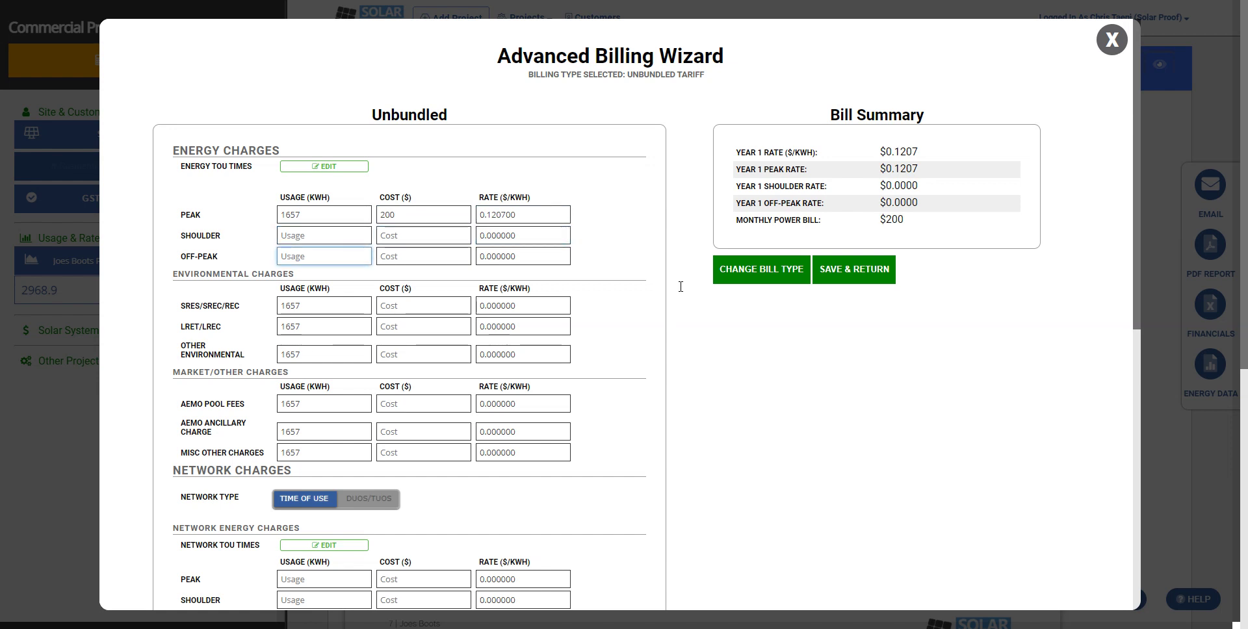
type("1657")
key("Tab")
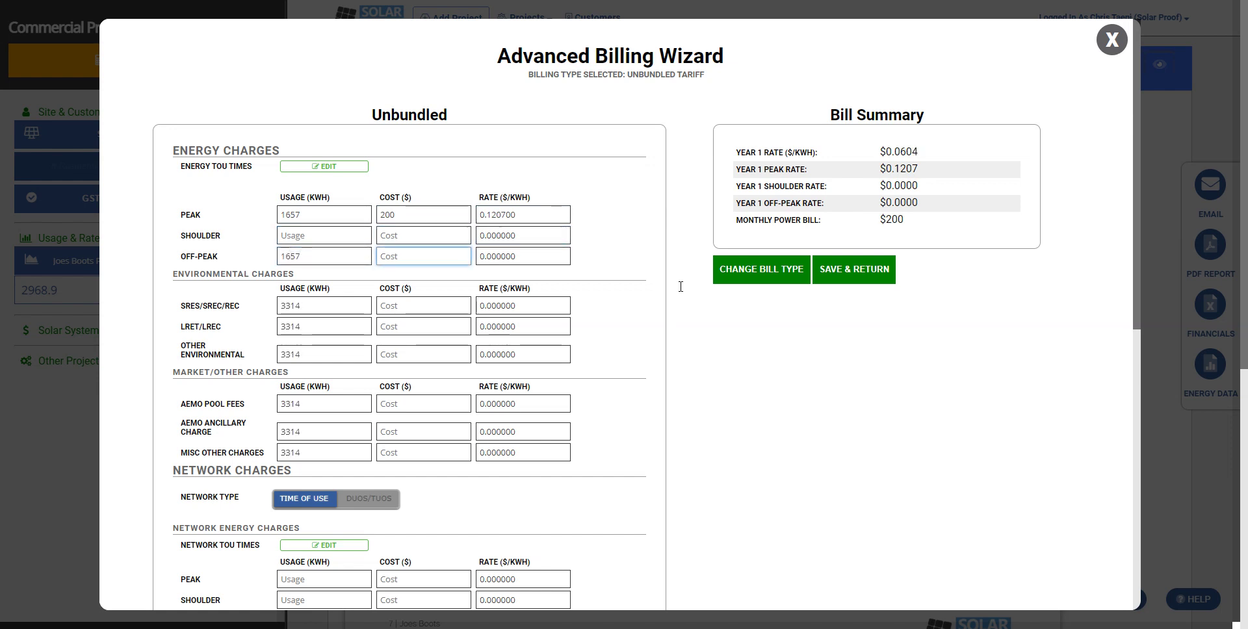
type("100")
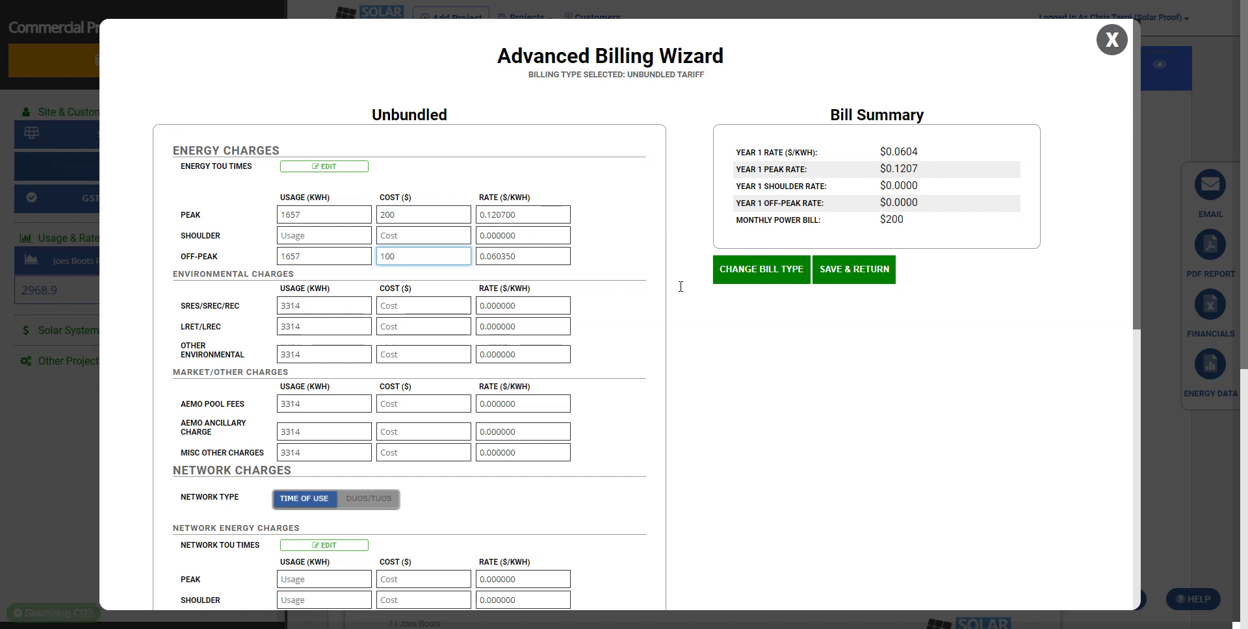
key("Tab")
key("Tab")
- Enter environmental costs 56, 76 and 12, plus market charges 6.5 and AEMO 8.76
key("Tab")
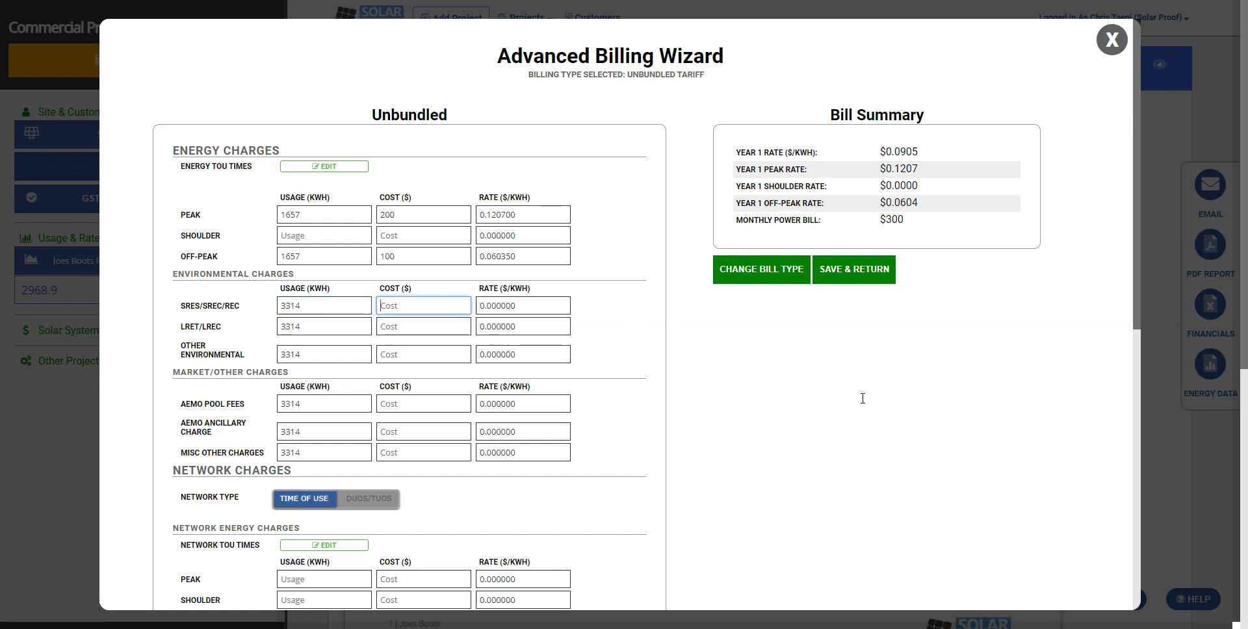
type("56")
key("Tab")
key("Tab")
key("Tab")
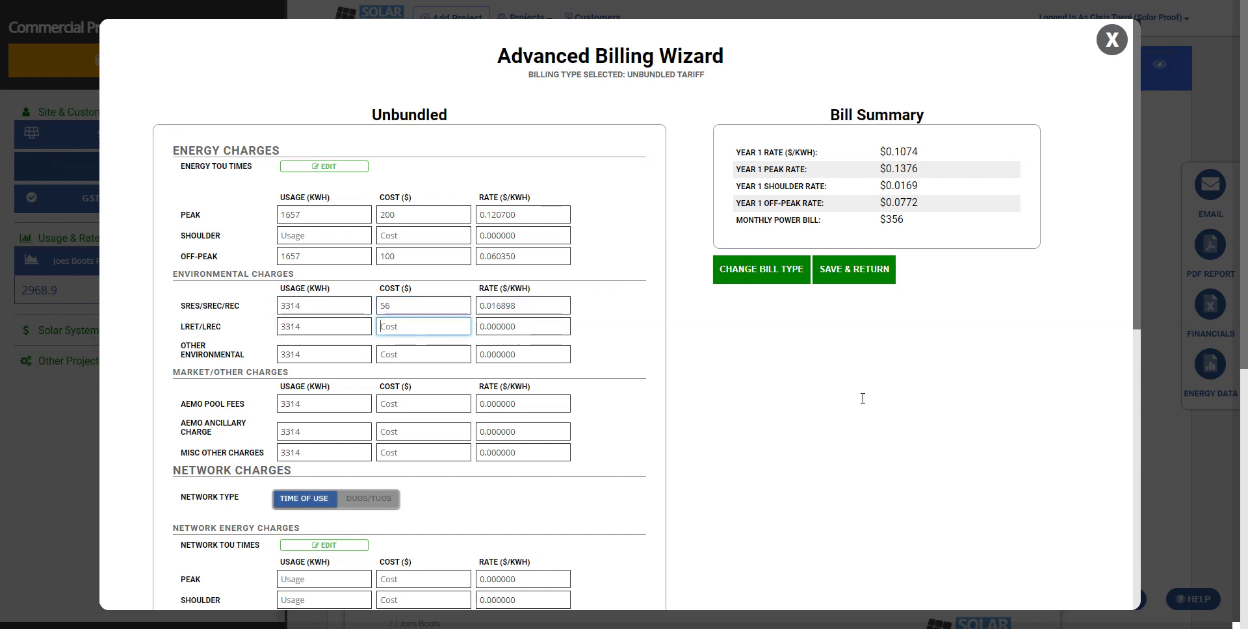
type("76")
key("Tab")
key("Tab")
key("Tab")
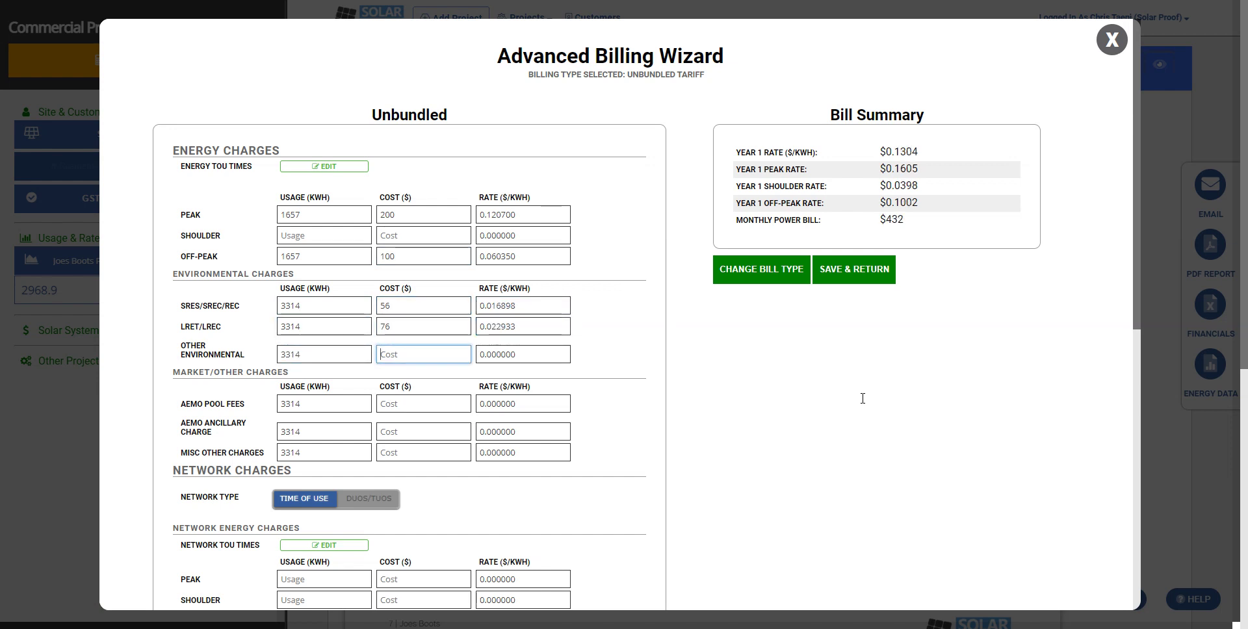
type("12")
key("Tab")
key("Tab")
key("Tab")
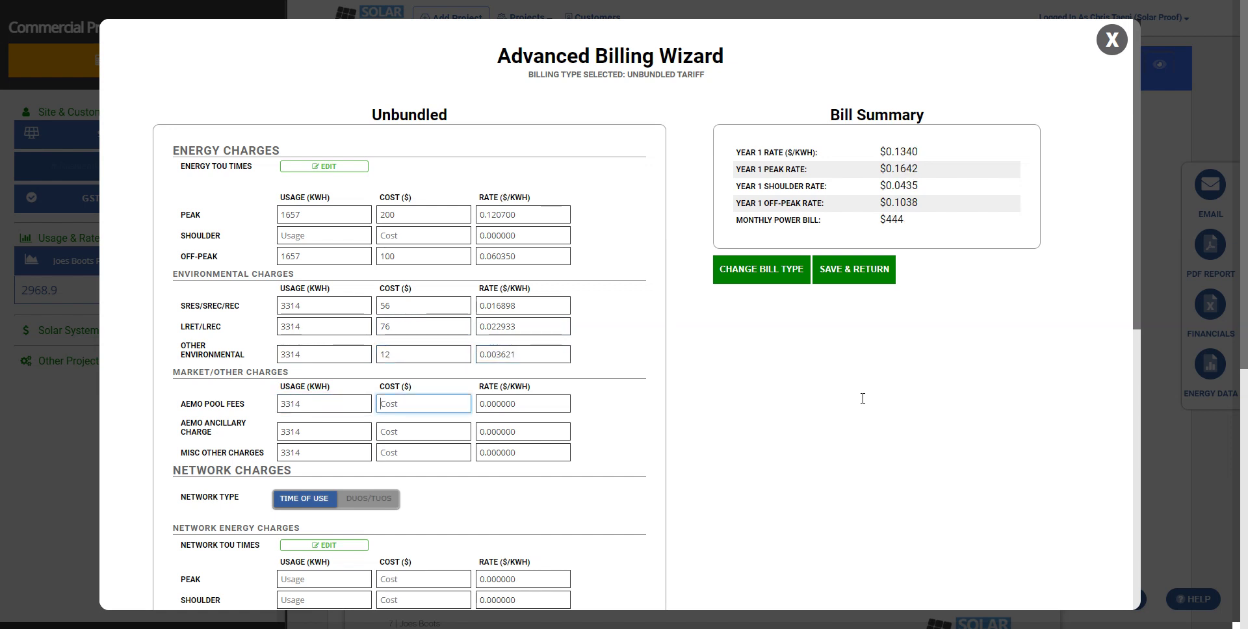
type("6.5")
key("Tab")
key("Tab")
key("Tab")
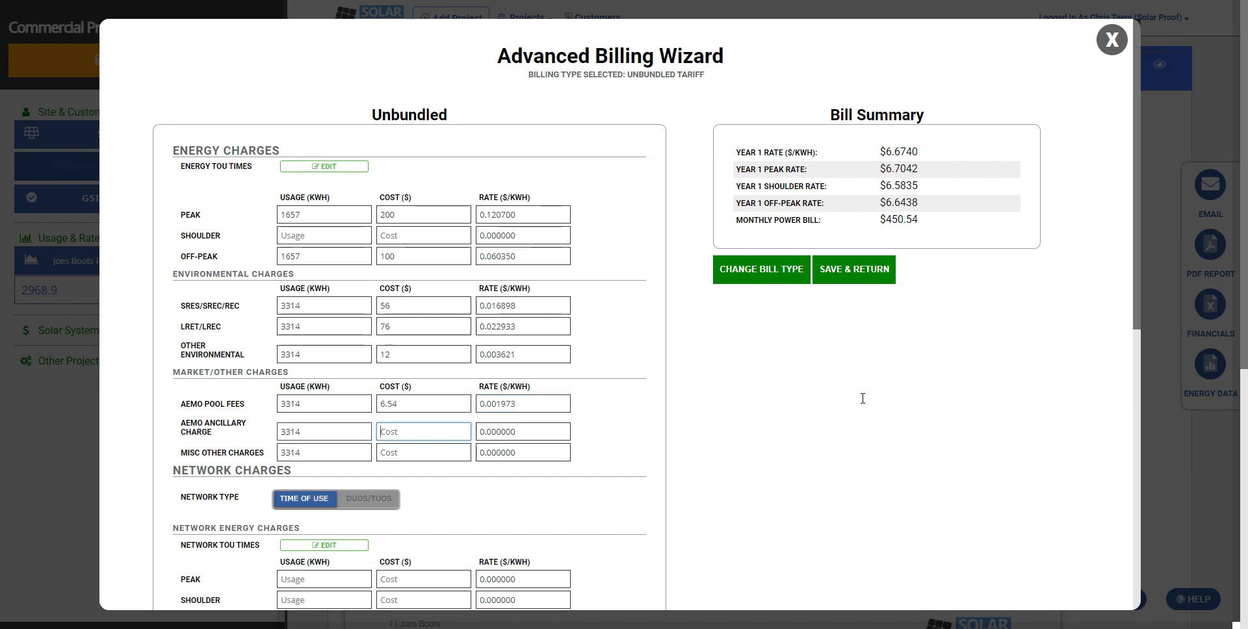
type("8.76")
key("Tab")
key("Tab")
key("Tab")
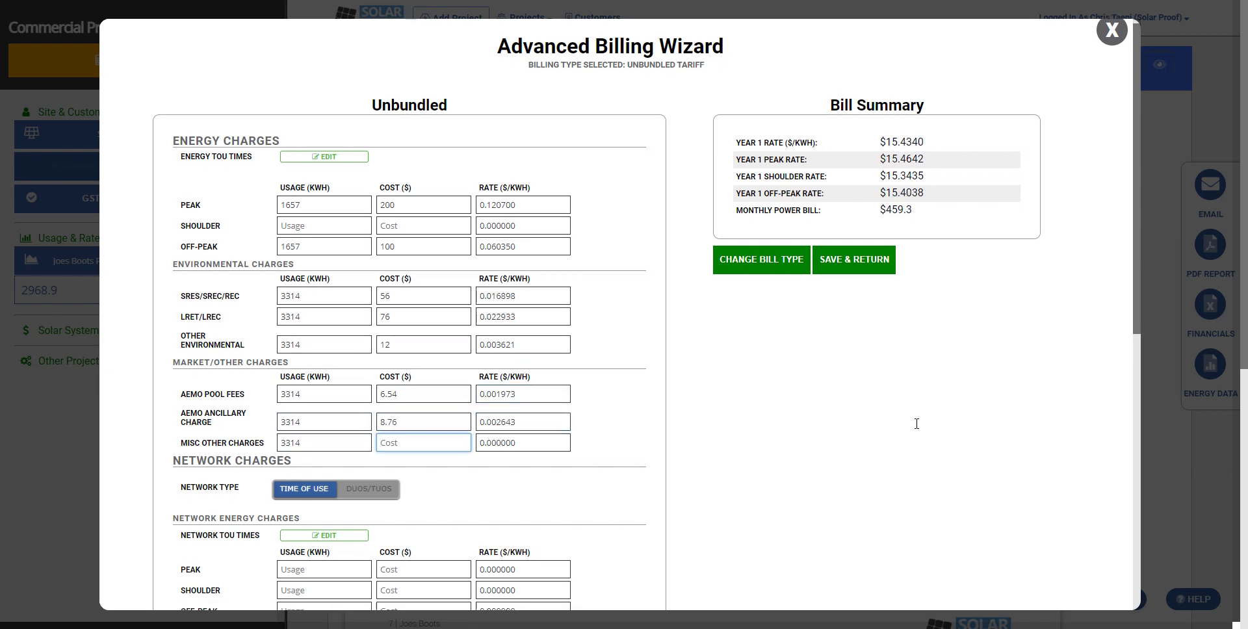
scroll(916, 422, "down", 3)
left_click(1032, 328)
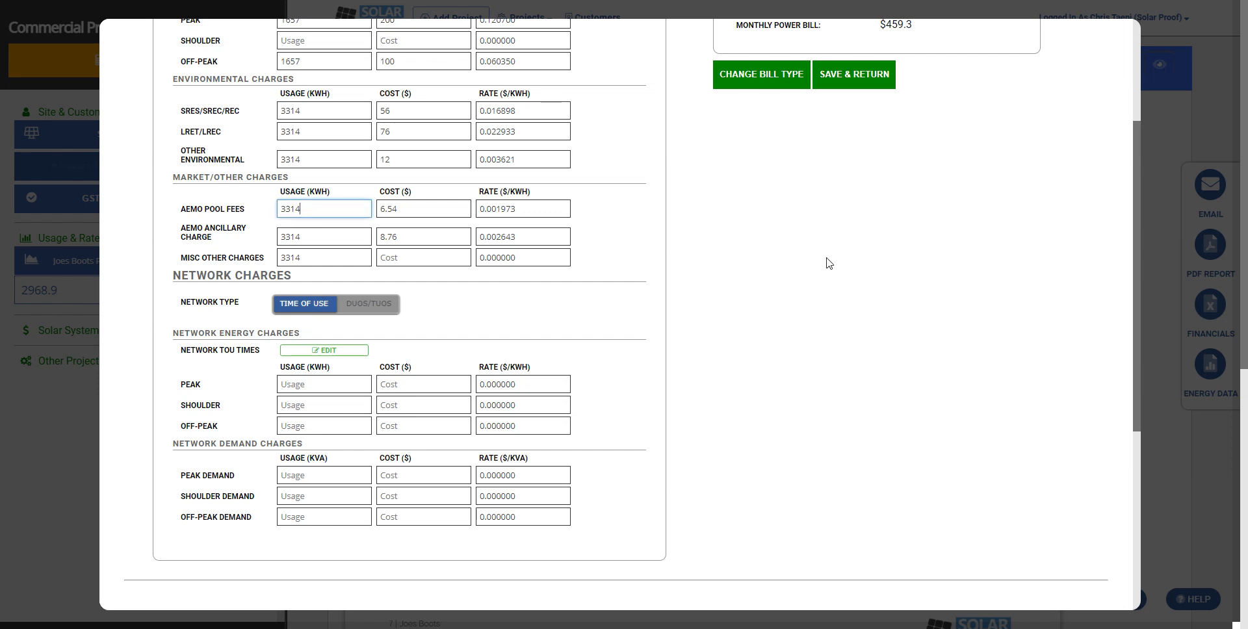
key("Tab")
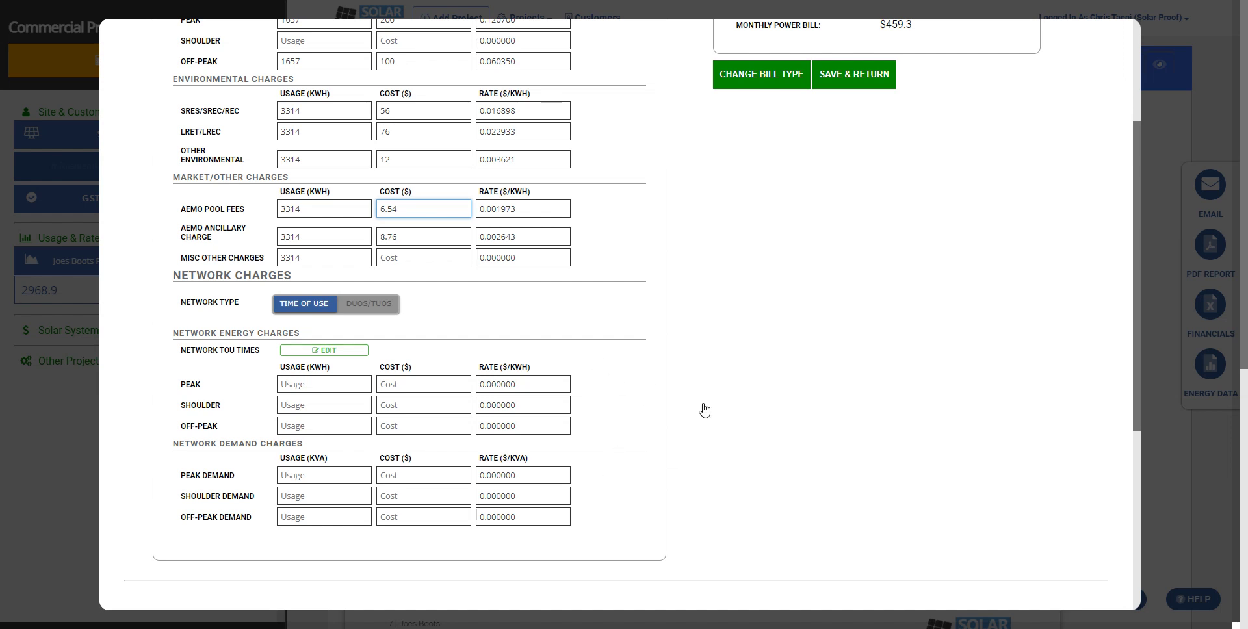
left_click(727, 460)
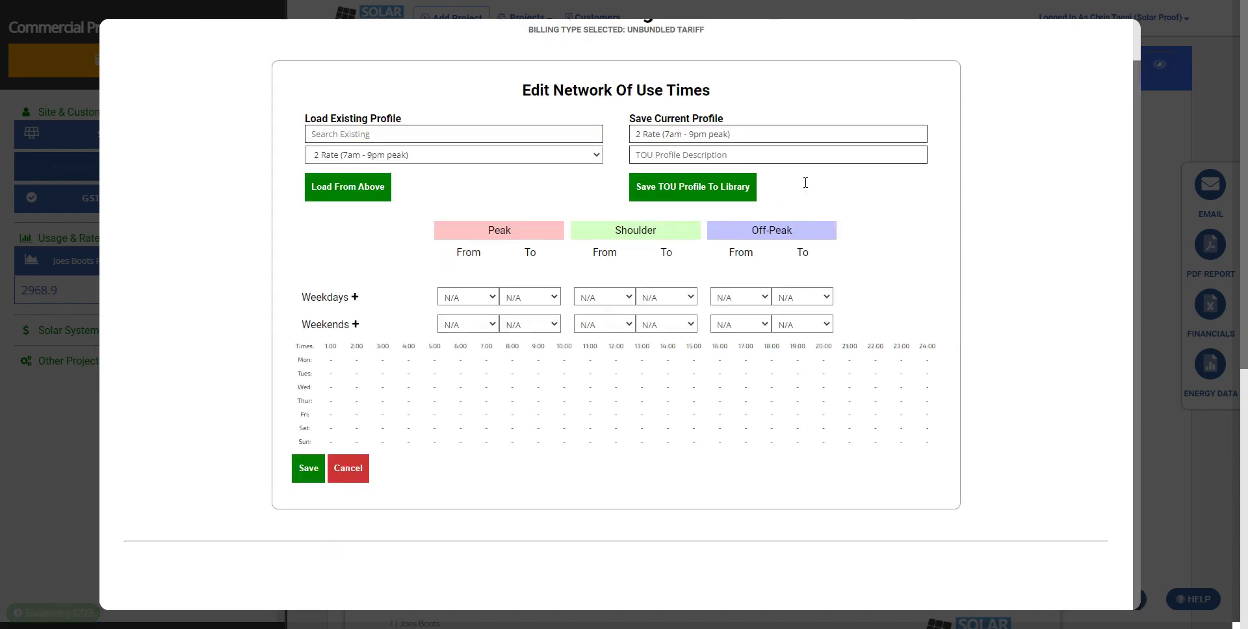
- Load and save the Ausgrid Origin Saver (Residential) schedule as the network time-of-use profile
type("es")
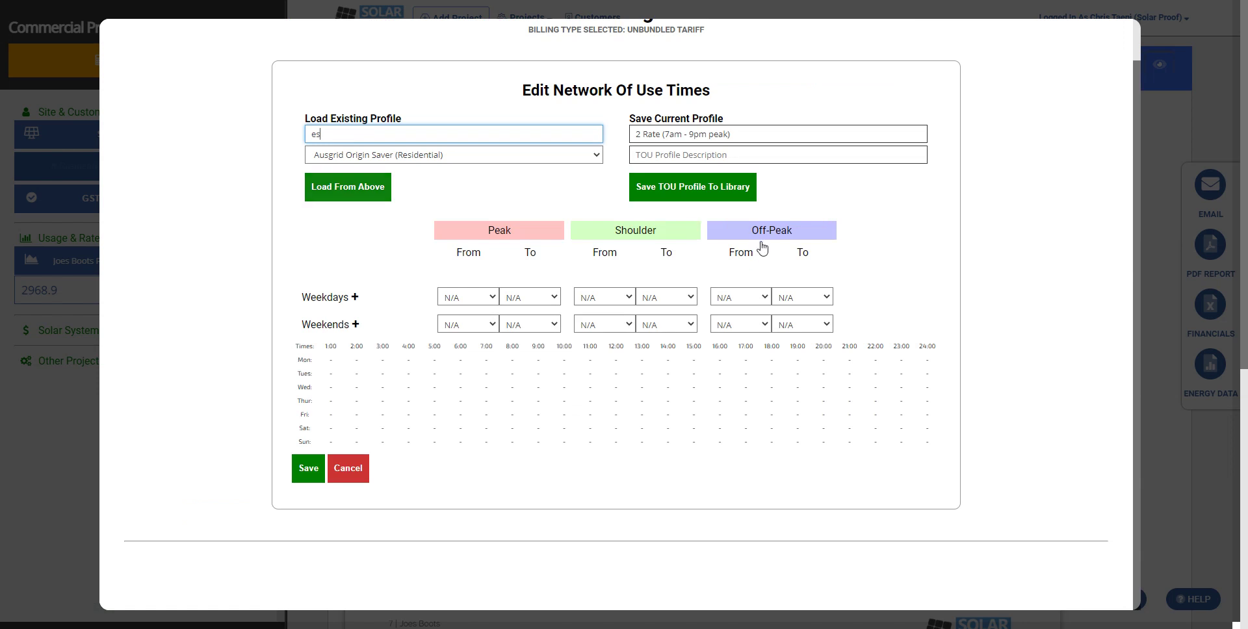
key("Return")
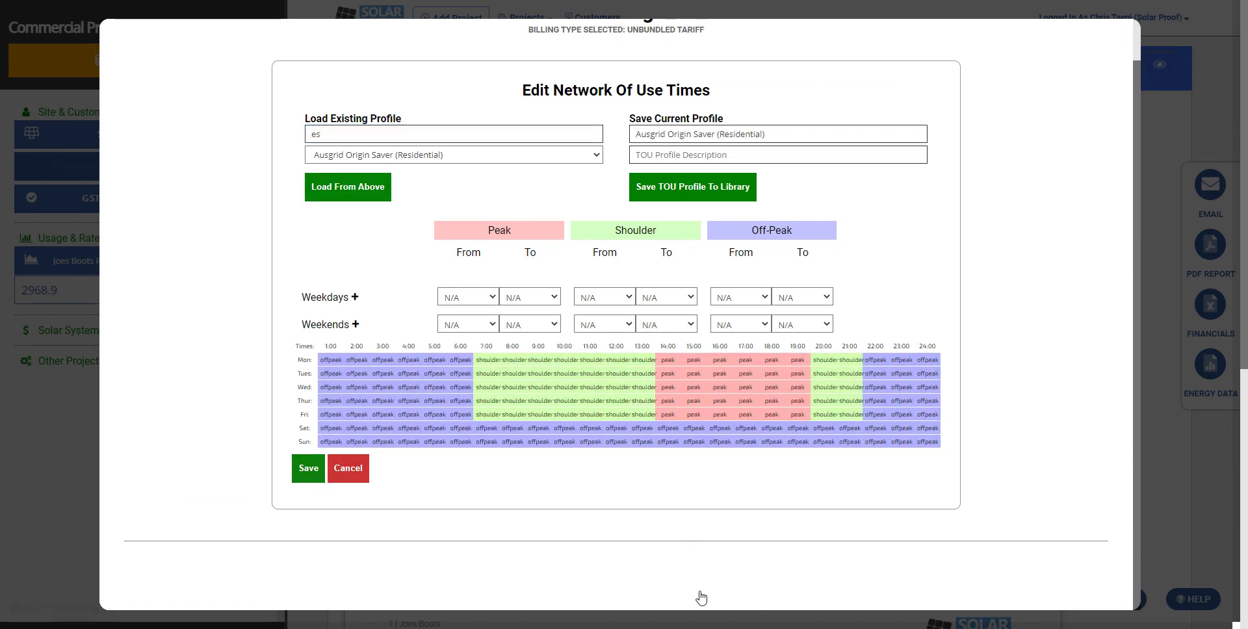
key("Return")
- Enter network energy charges: peak and shoulder 762367 costing 92883, off-peak 3267 costing 16738
scroll(767, 572, "down", 3)
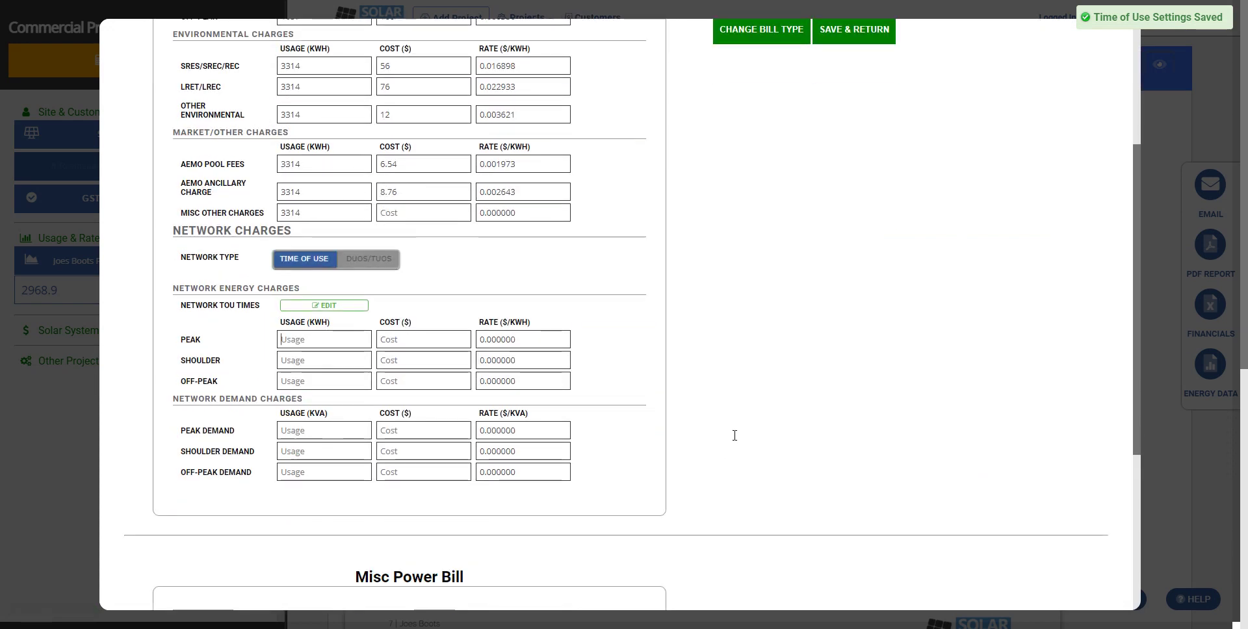
key("Tab")
type("762367")
key("Tab")
type("92883")
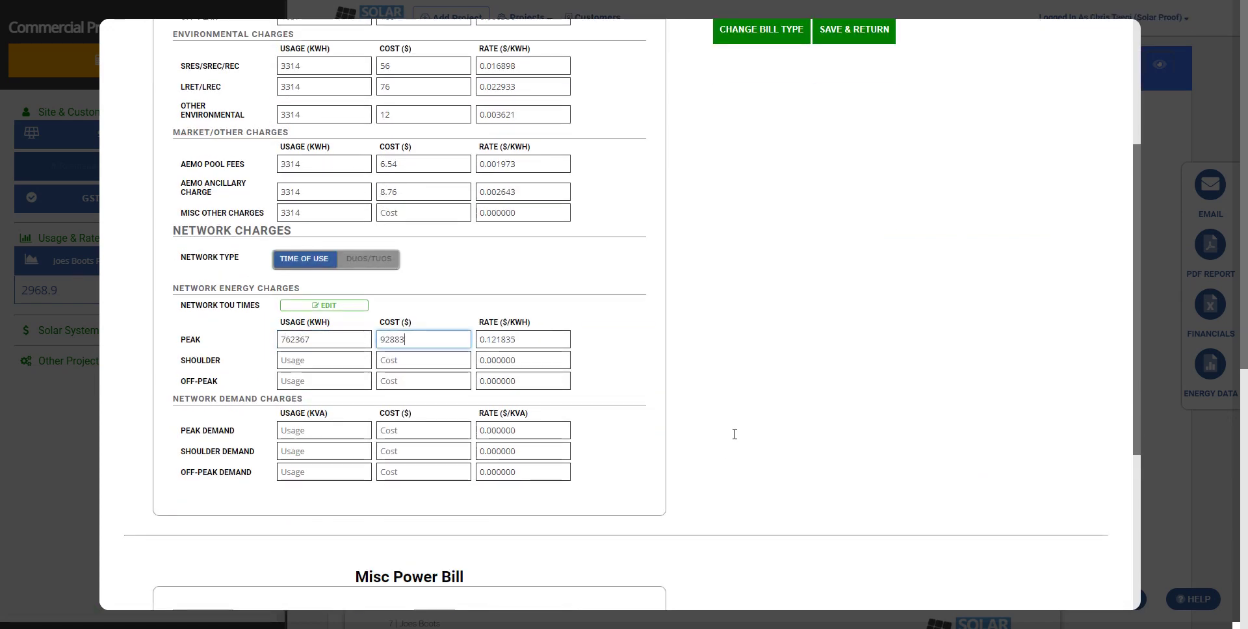
key("Tab")
key("Tab")
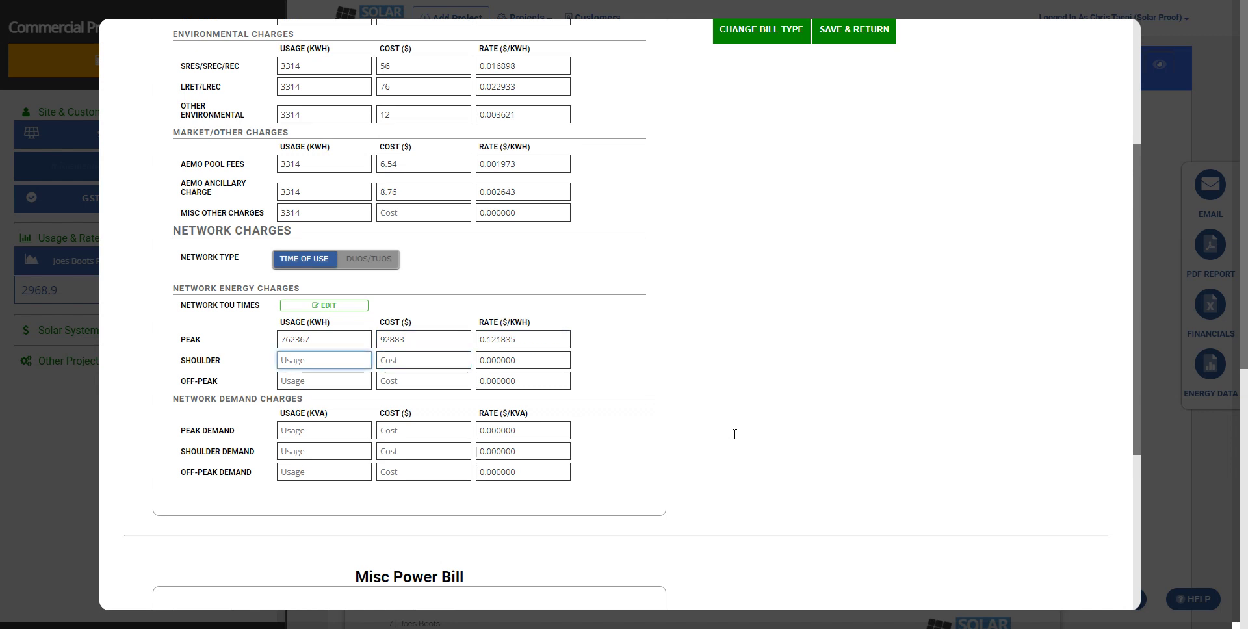
type("762367")
key("Tab")
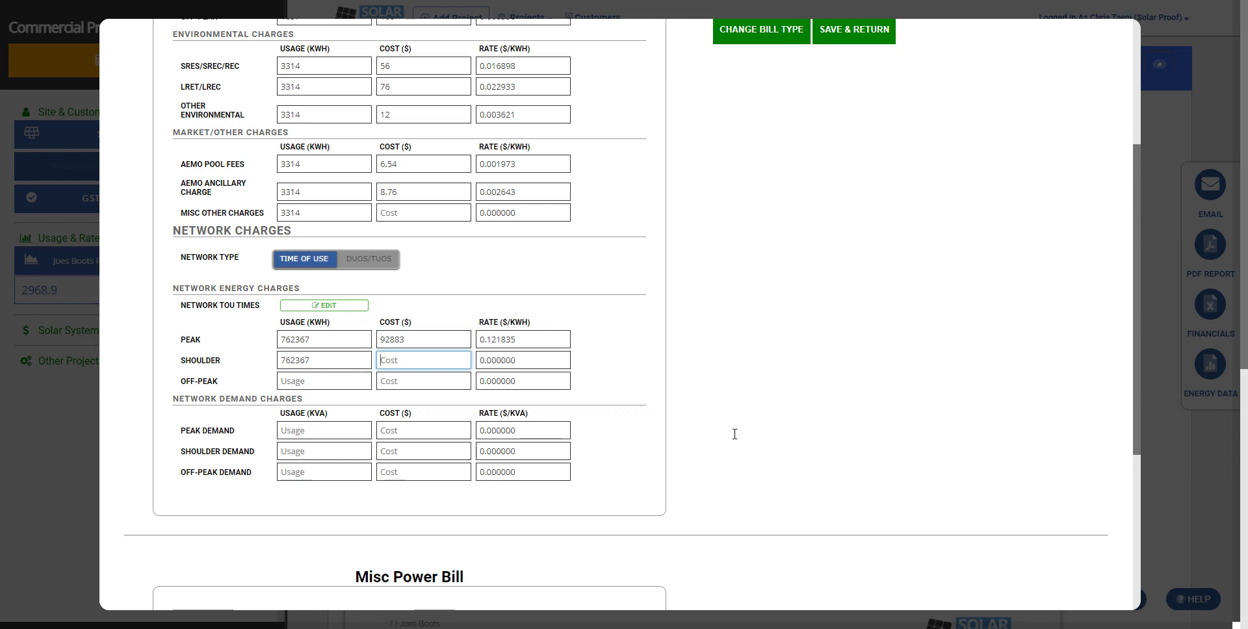
type("92883")
key("Tab")
key("Tab")
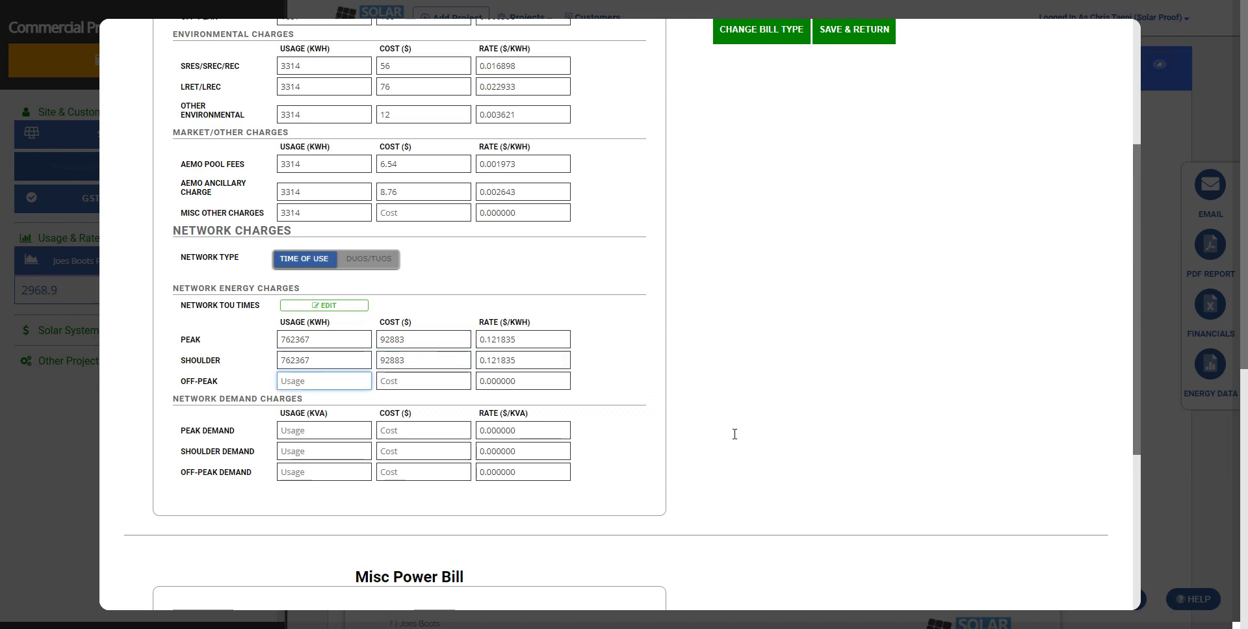
type("326782")
key("Tab")
type("8837")
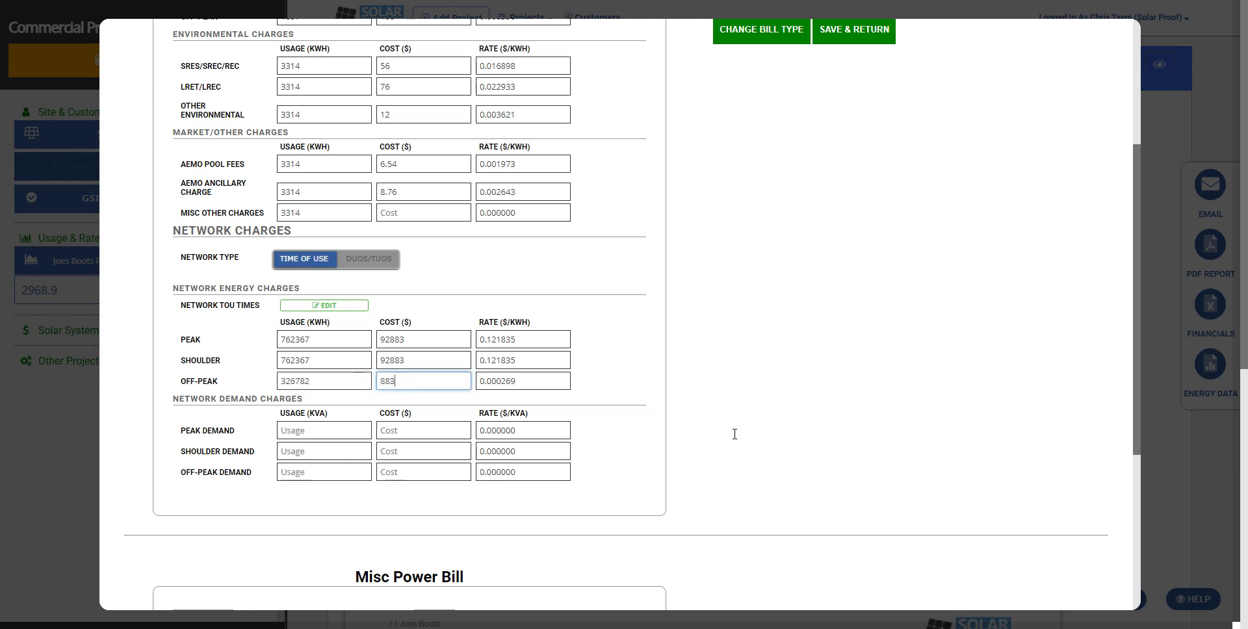
key("BackSpace")
key("BackSpace")
key("BackSpace")
key("BackSpace")
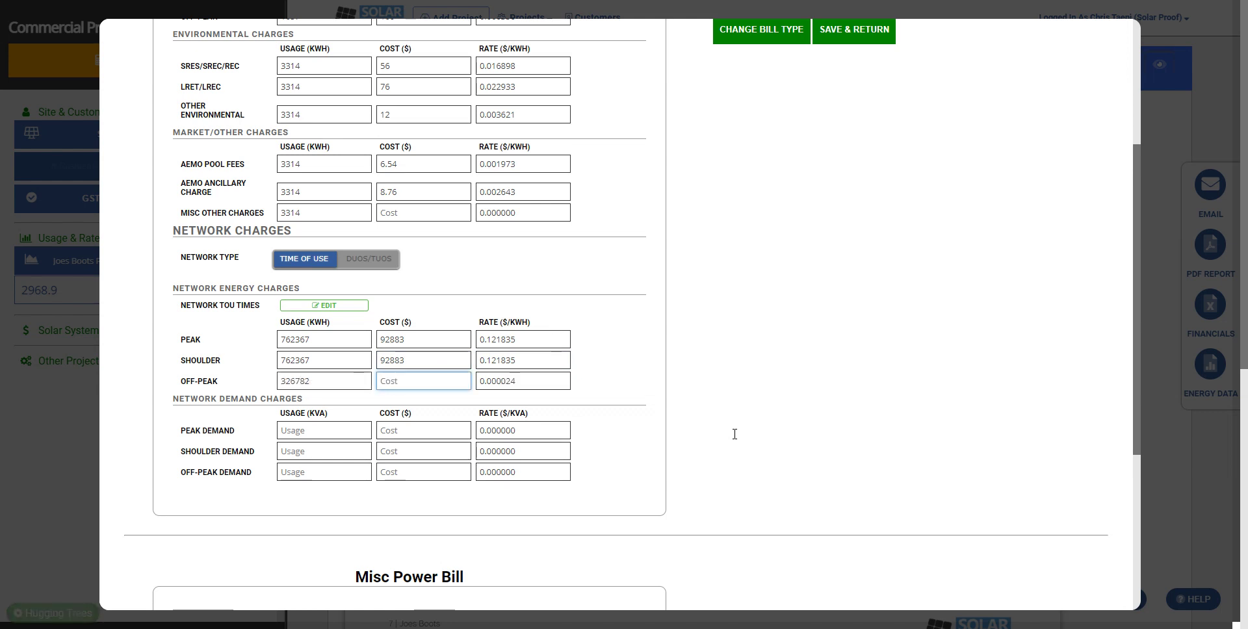
type("16738")
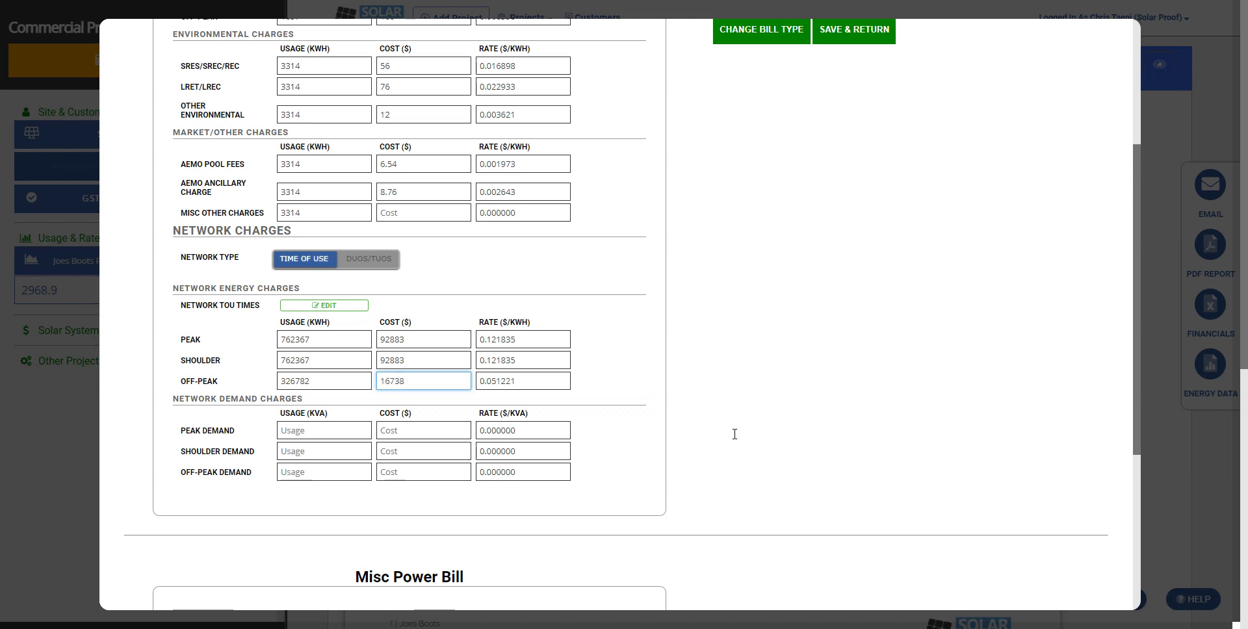
- Enter demand charges: peak 99 costing 3873, shoulder 17 costing 823, off-peak 327 kVA
key("Tab")
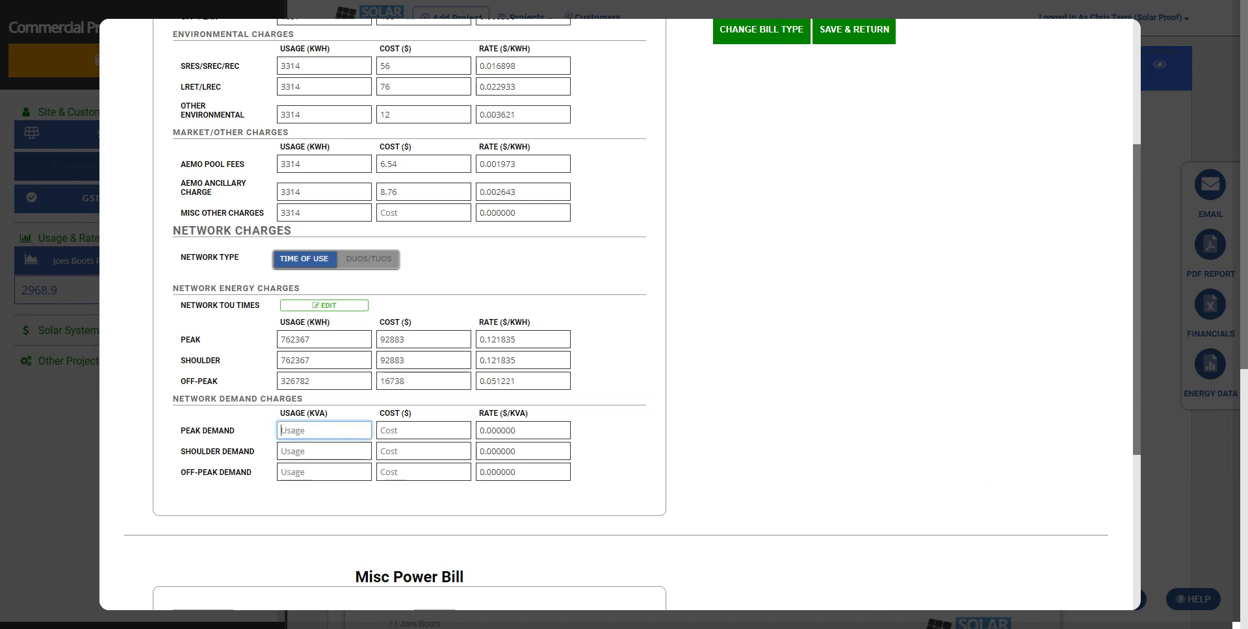
type("99")
key("Tab")
type("38")
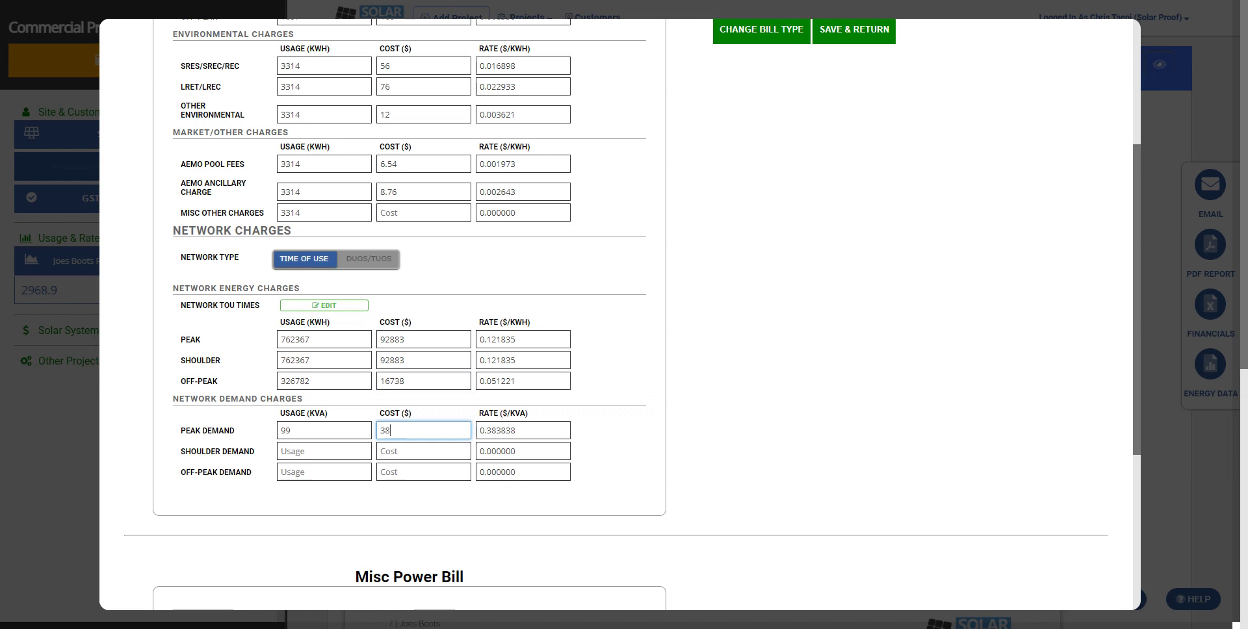
type("73")
key("Tab")
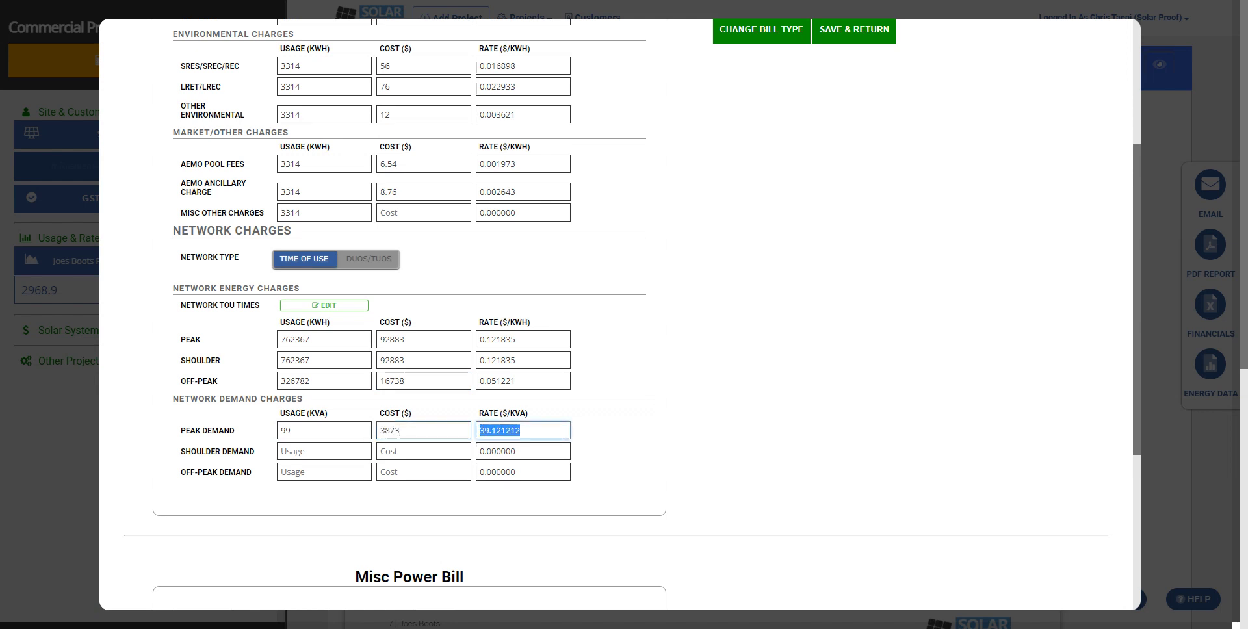
key("Tab")
type("17")
key("Tab")
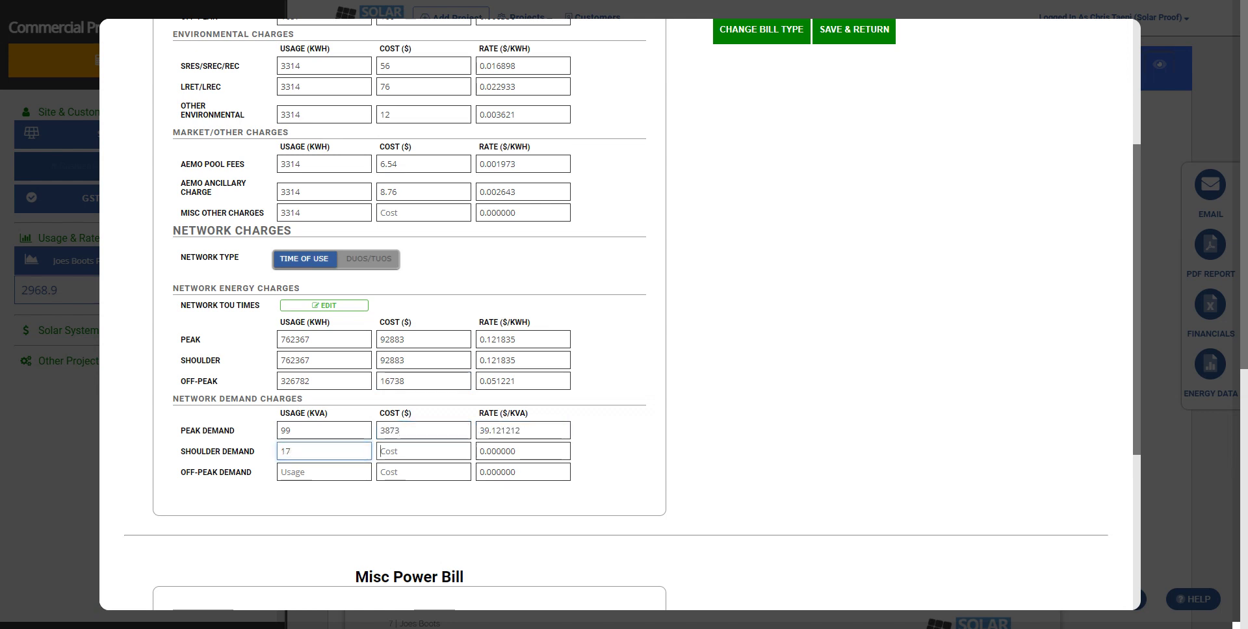
type("82")
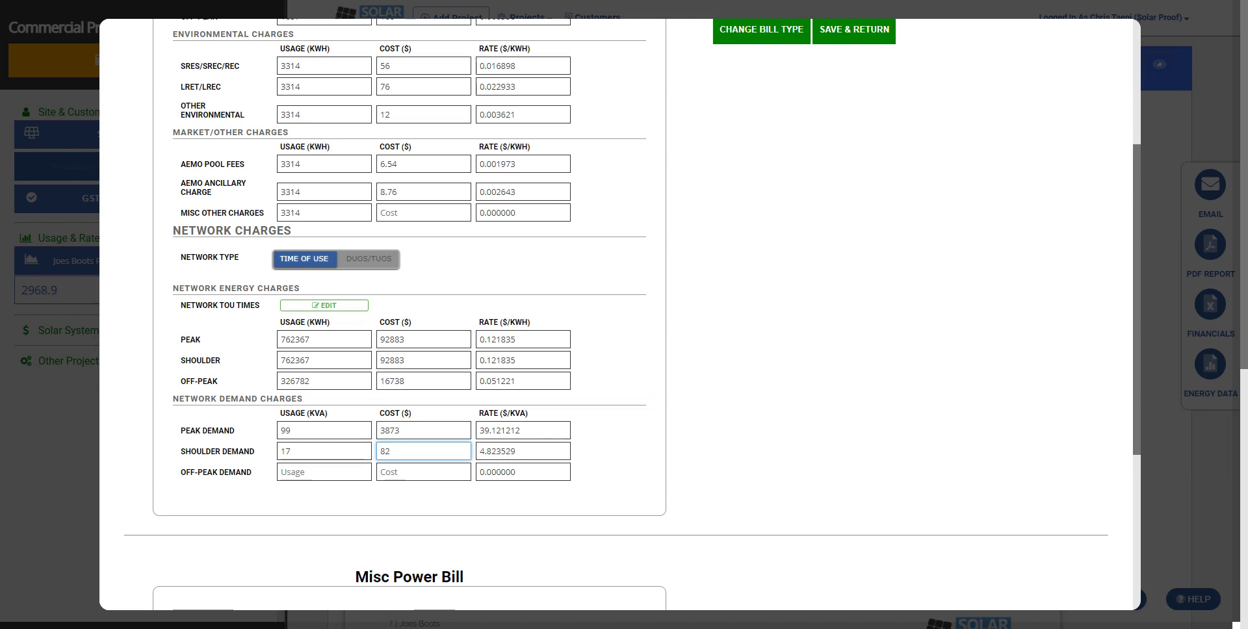
type("3")
key("Tab")
key("Tab")
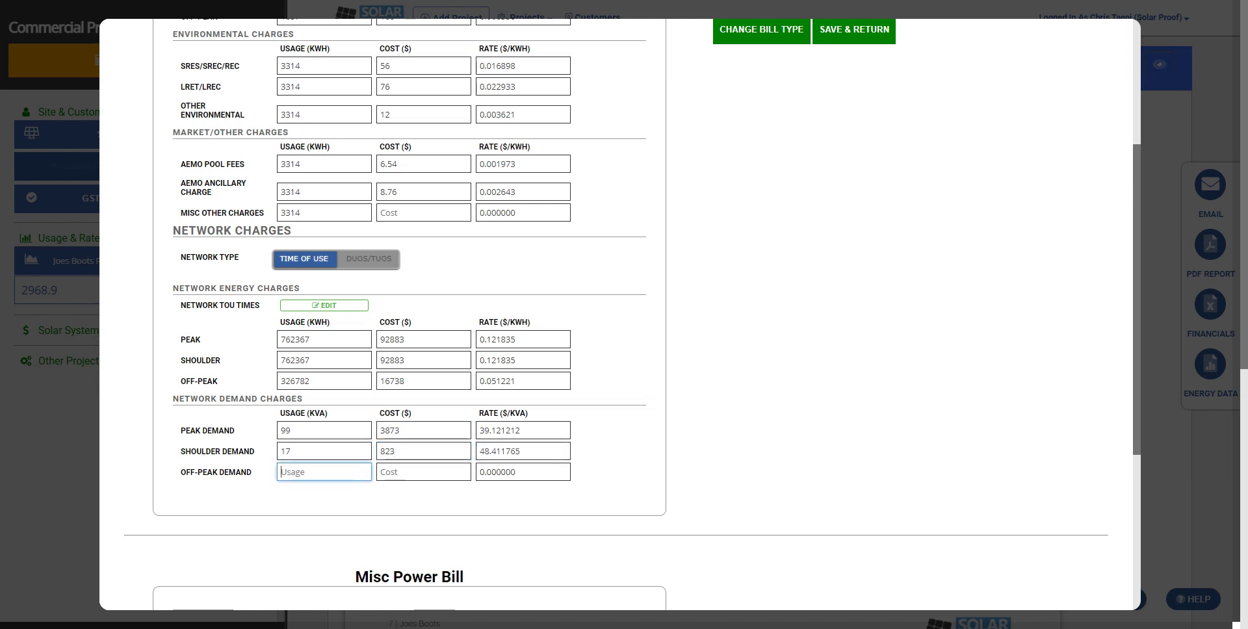
type("327")
key("Tab")
type("213")
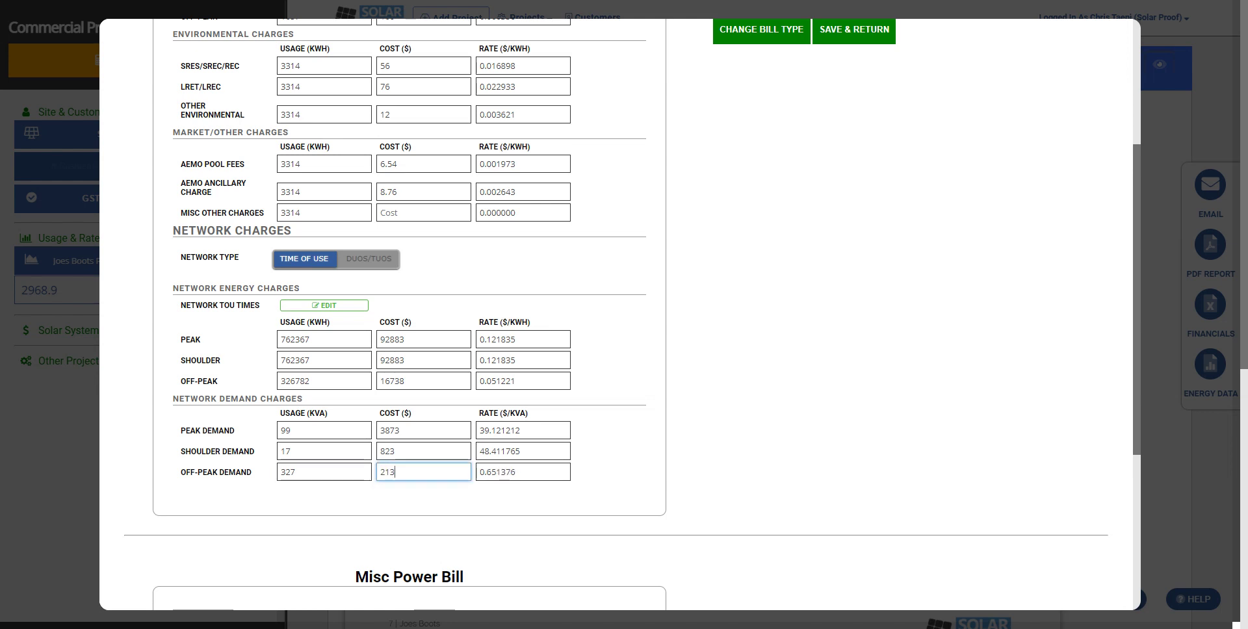
type("4")
type("5")
left_click(895, 589)
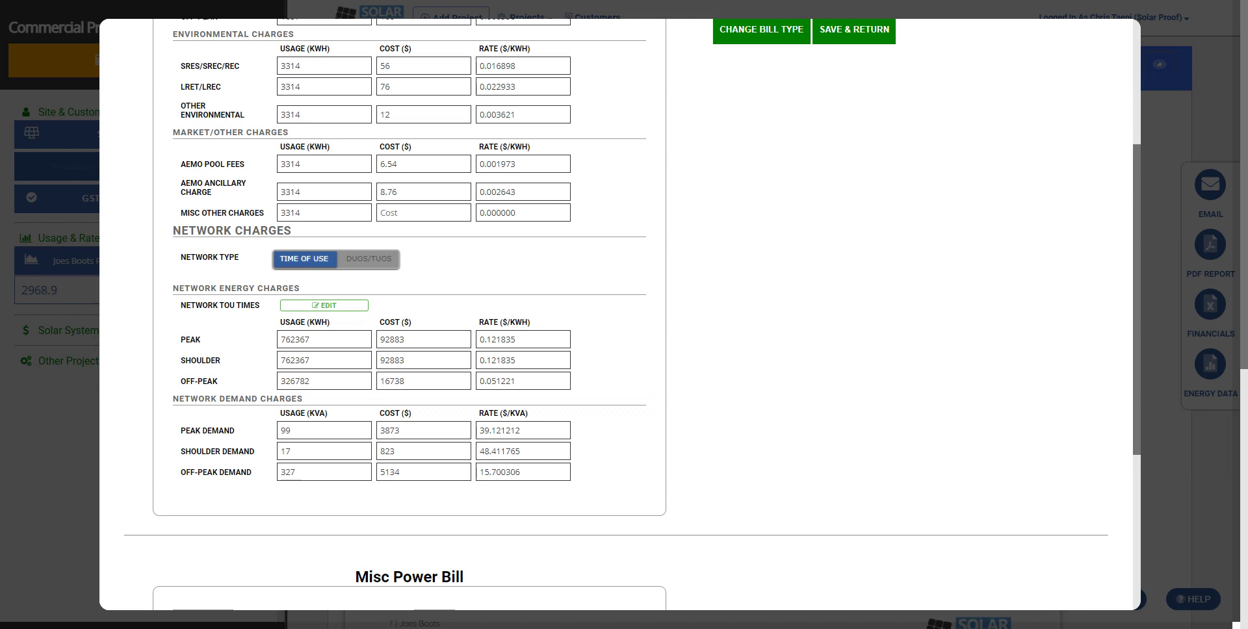
- Keep the Feed-in-Tariff unchanged and set the daily Access Charge cost to 50
scroll(1141, 551, "down", 5)
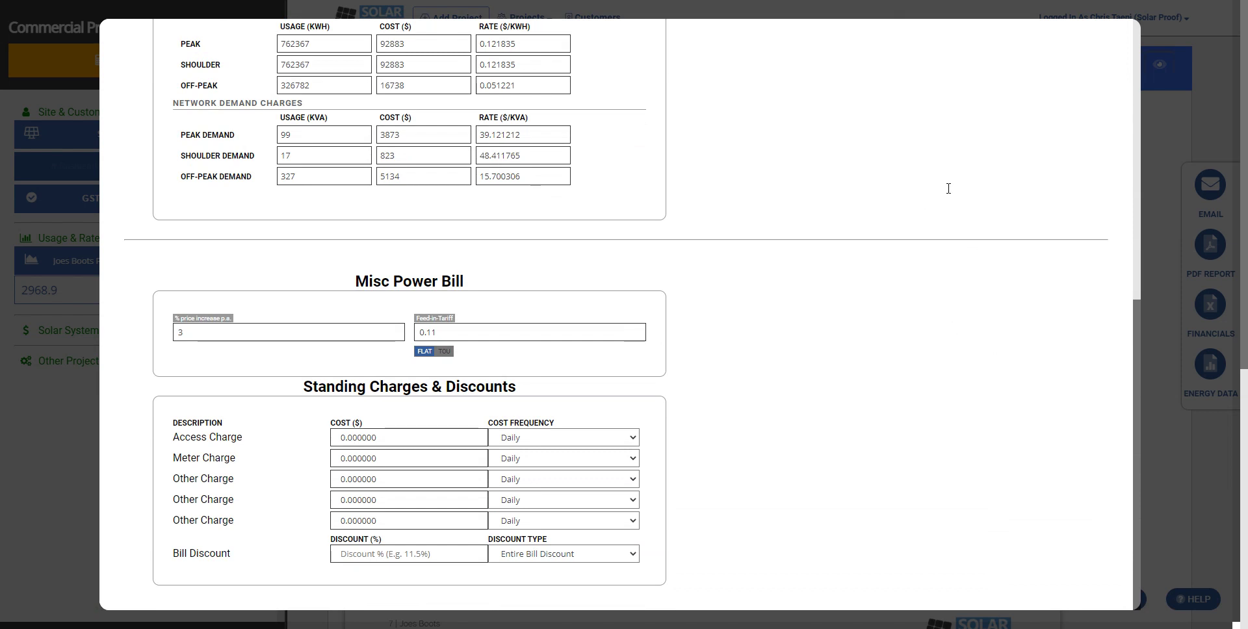
key("Tab")
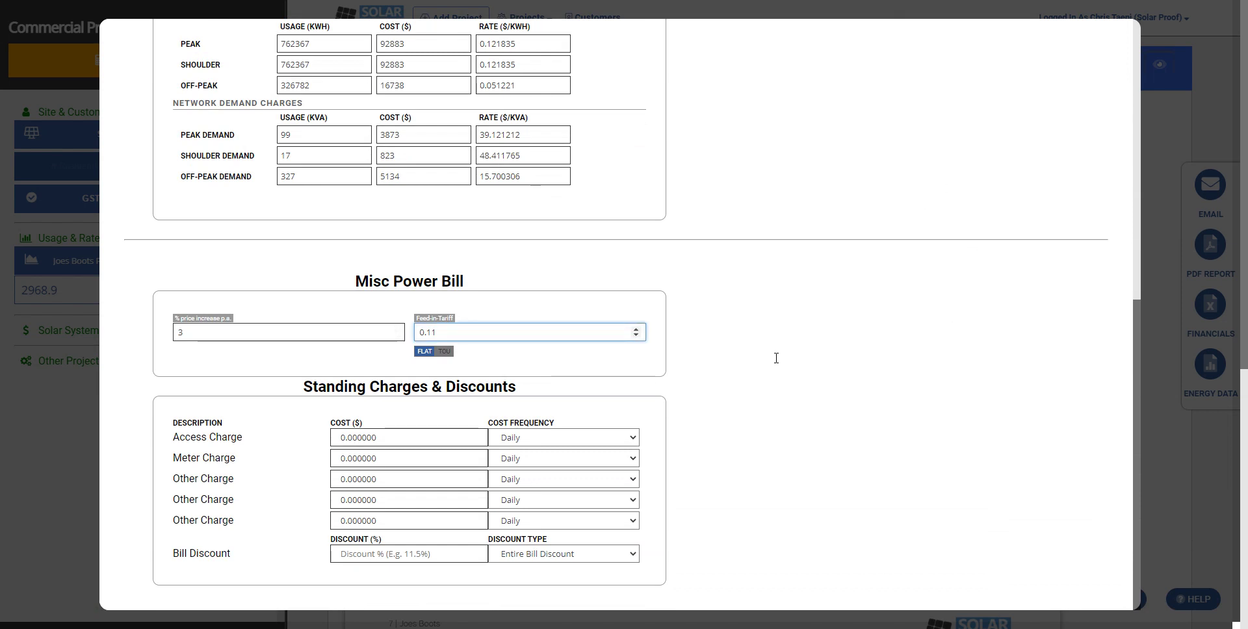
left_click_drag(776, 358, 972, 388)
left_click(967, 406)
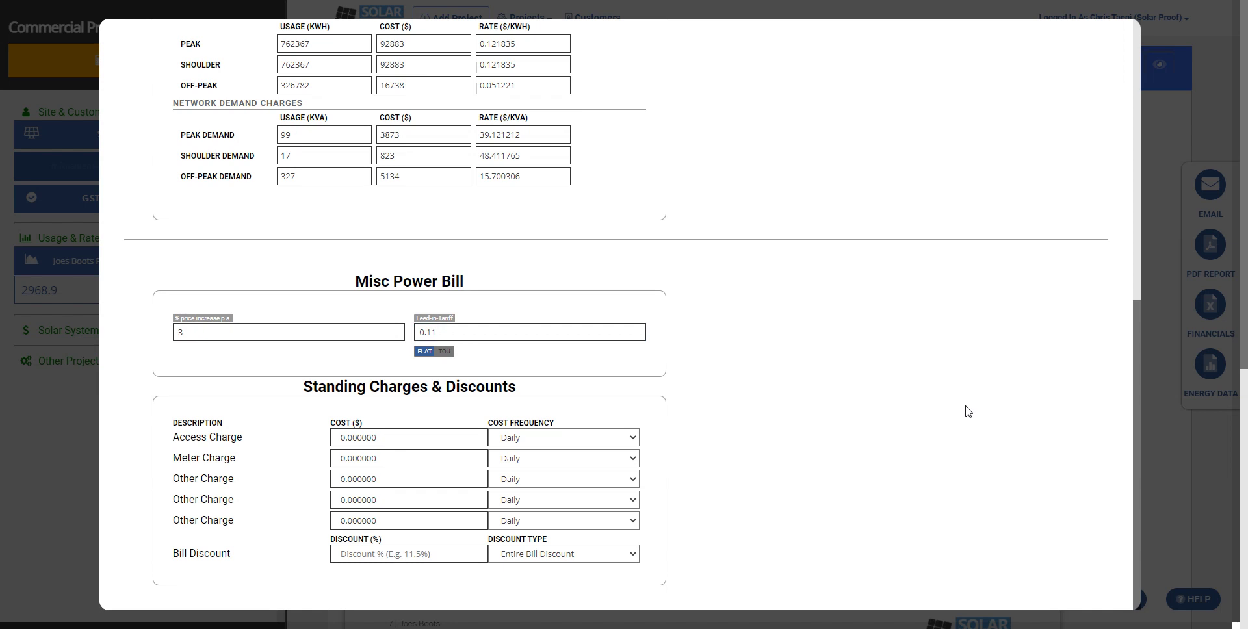
key("Tab")
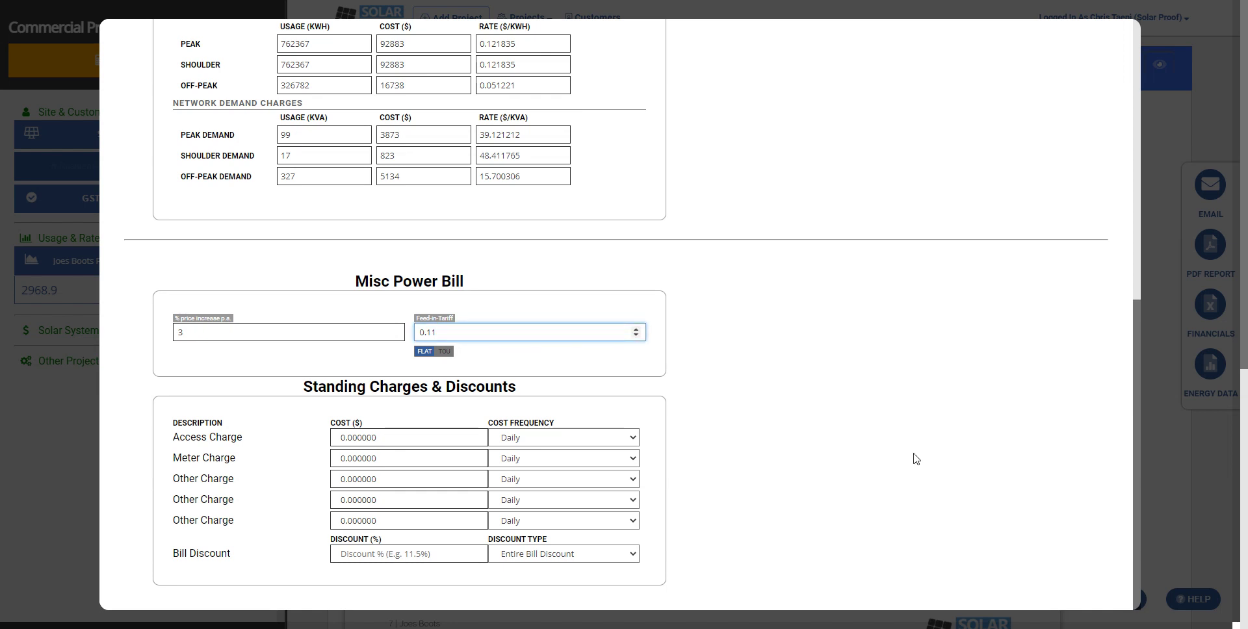
key("Tab")
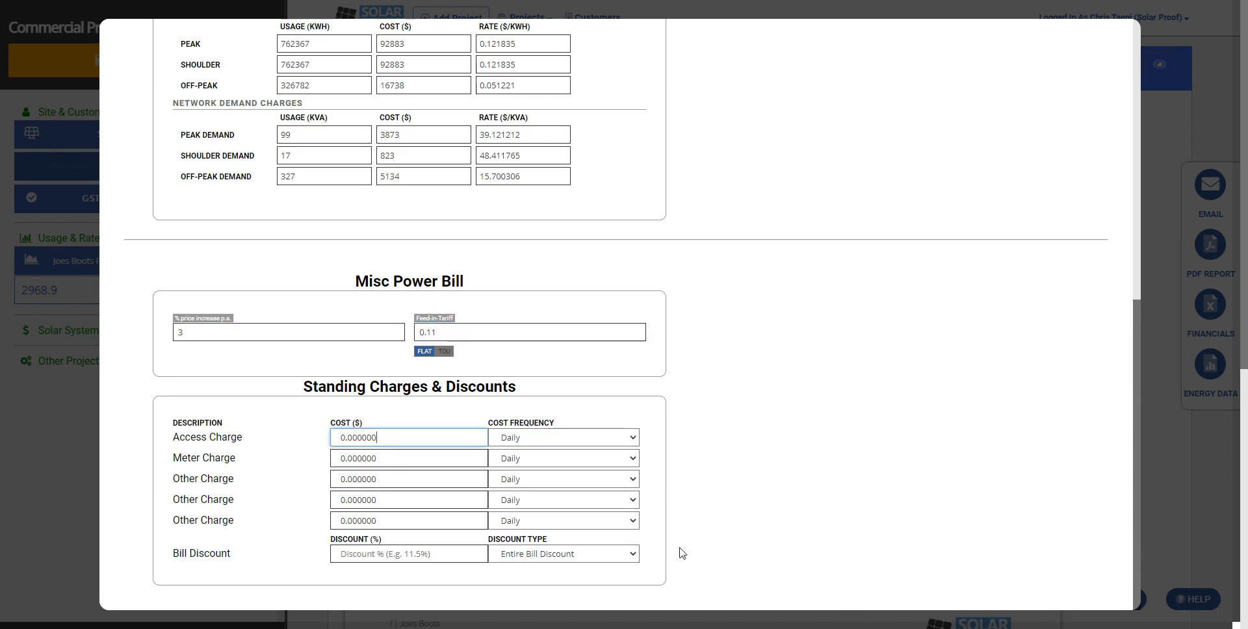
key("ctrl+a")
type("5")
left_click_drag(527, 569, 594, 624)
left_click(594, 624)
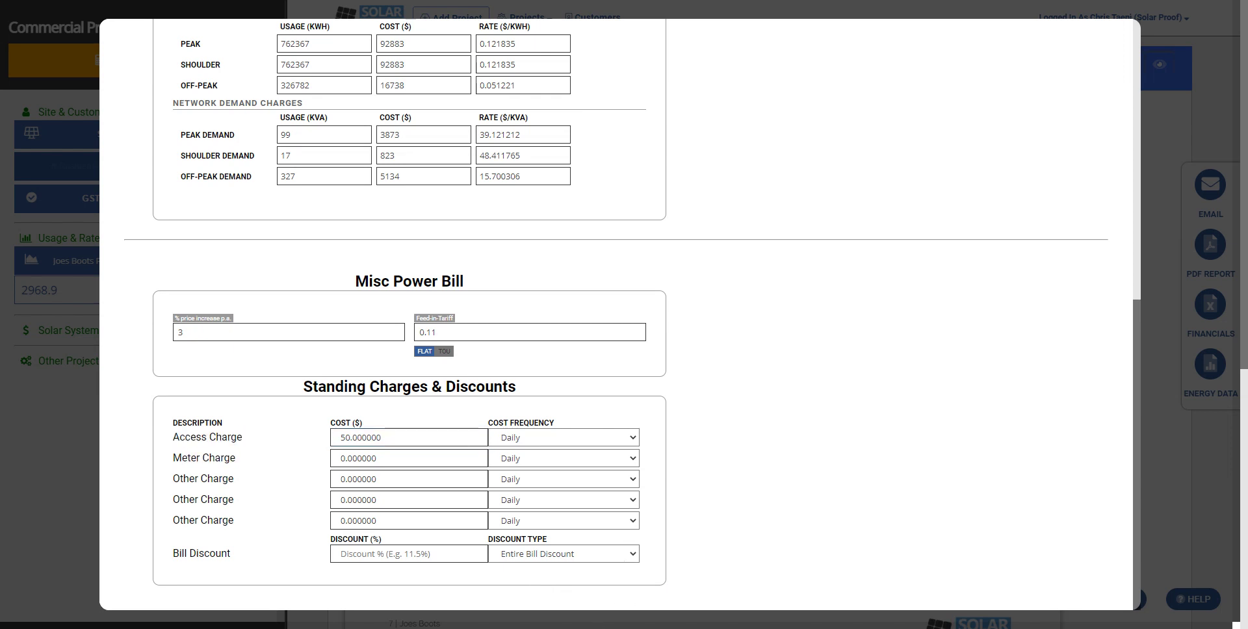
scroll(617, 311, "up", 8)
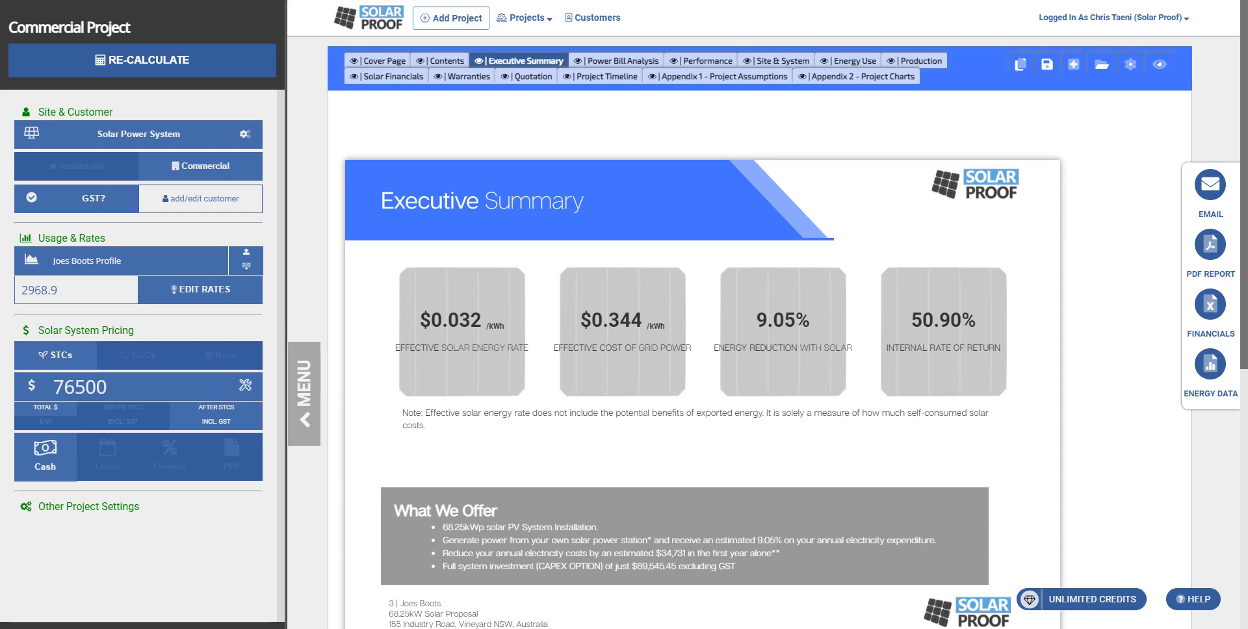
- Review the Power Bill Analysis page: $483,421 total bill dropping to $448,689 with solar
left_click_drag(63, 387, 53, 387)
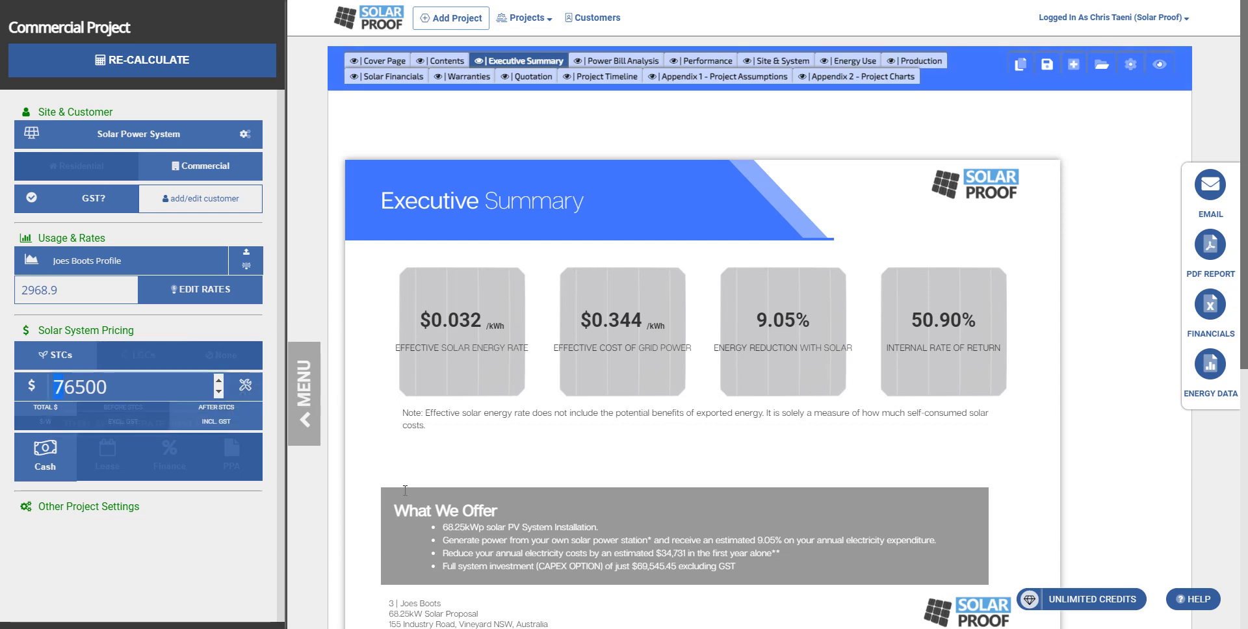
left_click(1048, 68)
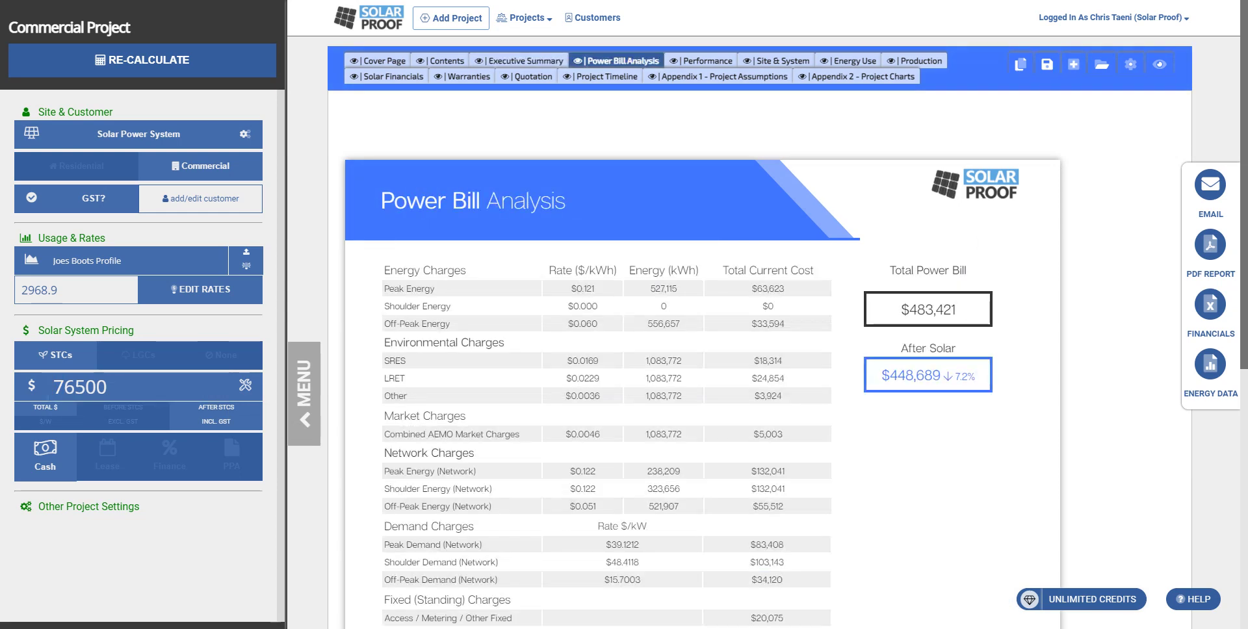
scroll(766, 325, "down", 2)
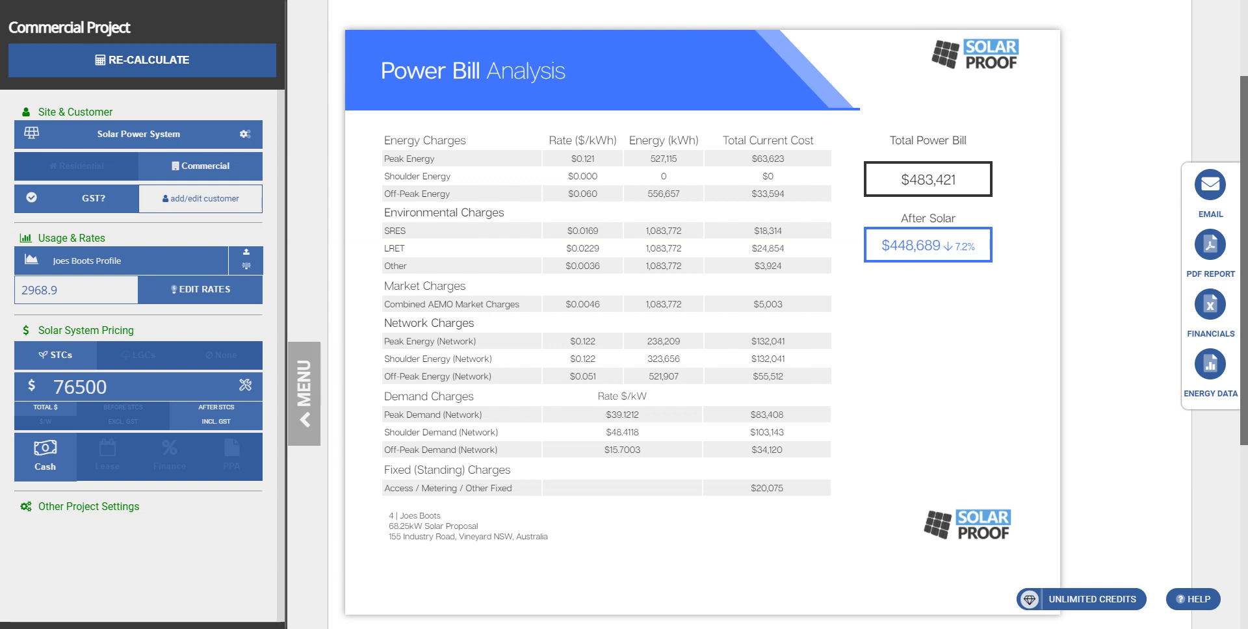
scroll(1204, 89, "up", 3)
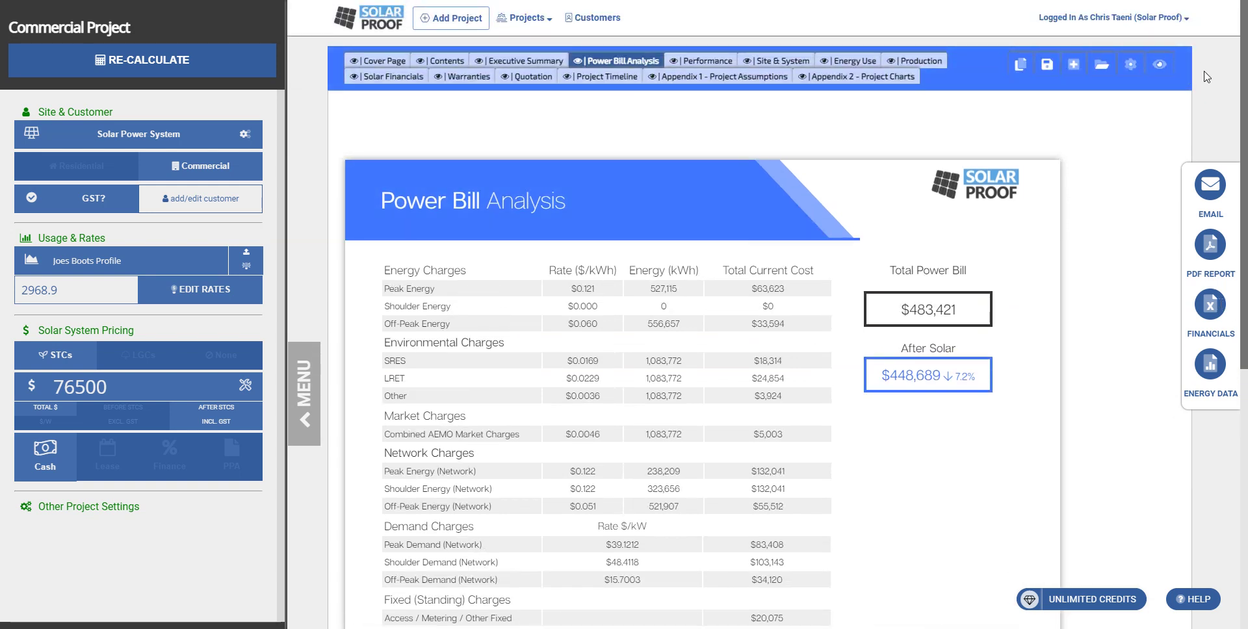